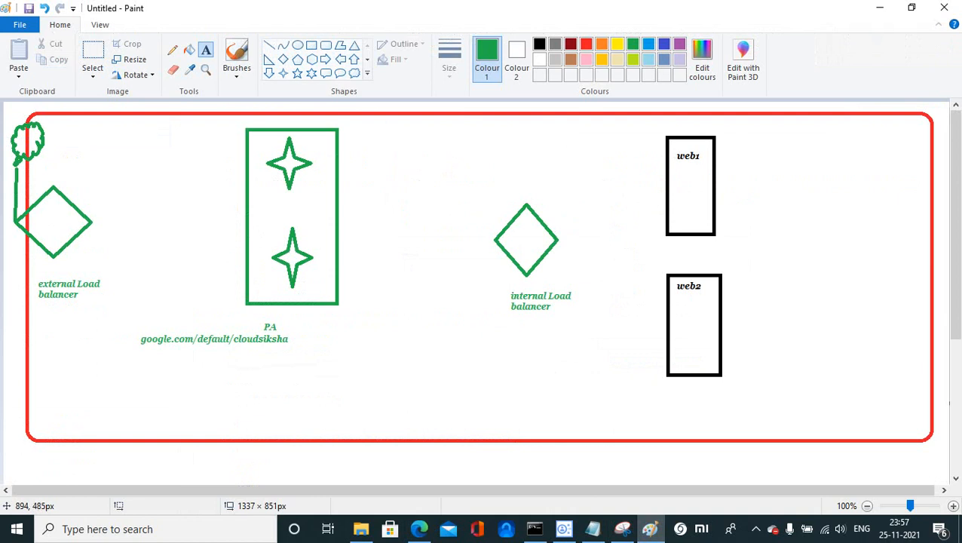
Switch to the browser and start configuring a TCP load balancer from Internet to VMs, using a single region and a backend service
{"action": "left_click", "coordinate": [650, 529]}
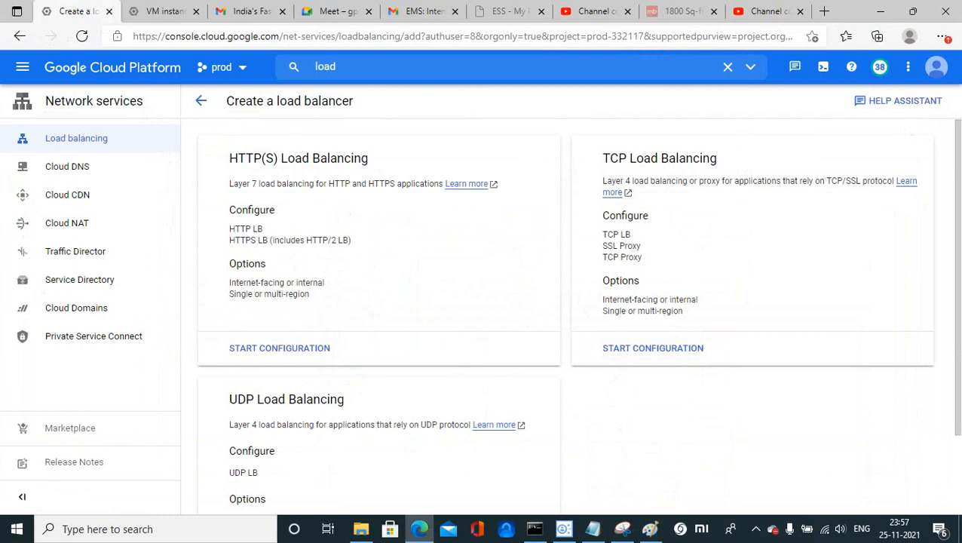
{"action": "left_click", "coordinate": [653, 347]}
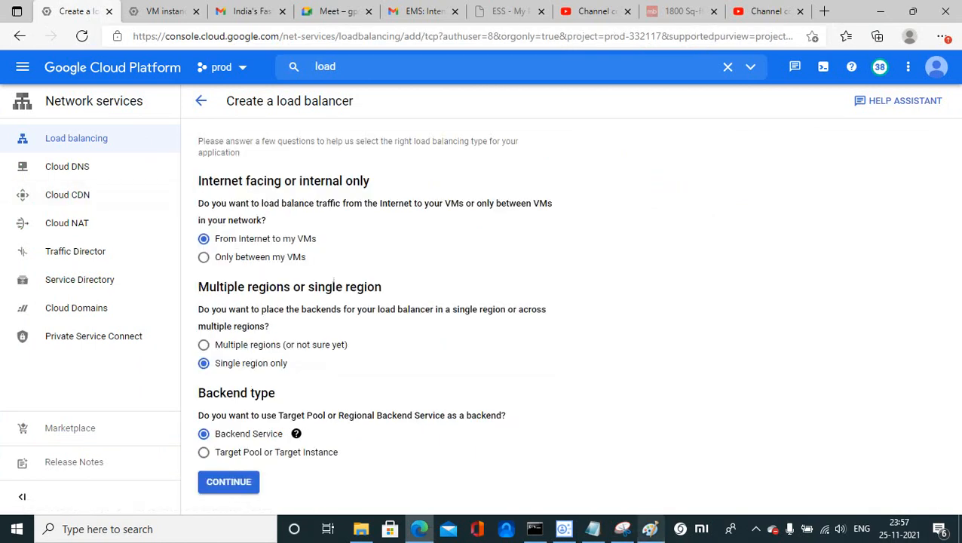
{"action": "left_click", "coordinate": [650, 528]}
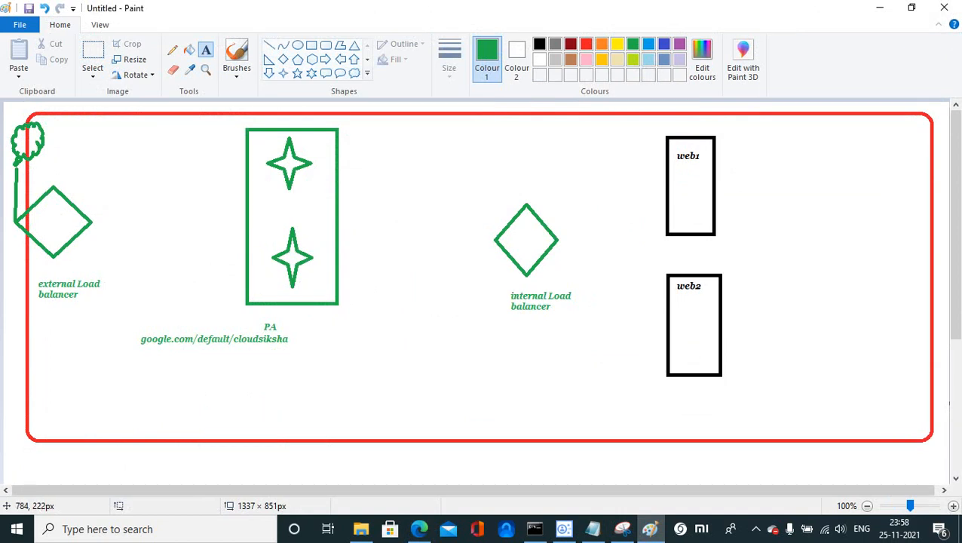
{"action": "left_click", "coordinate": [879, 8]}
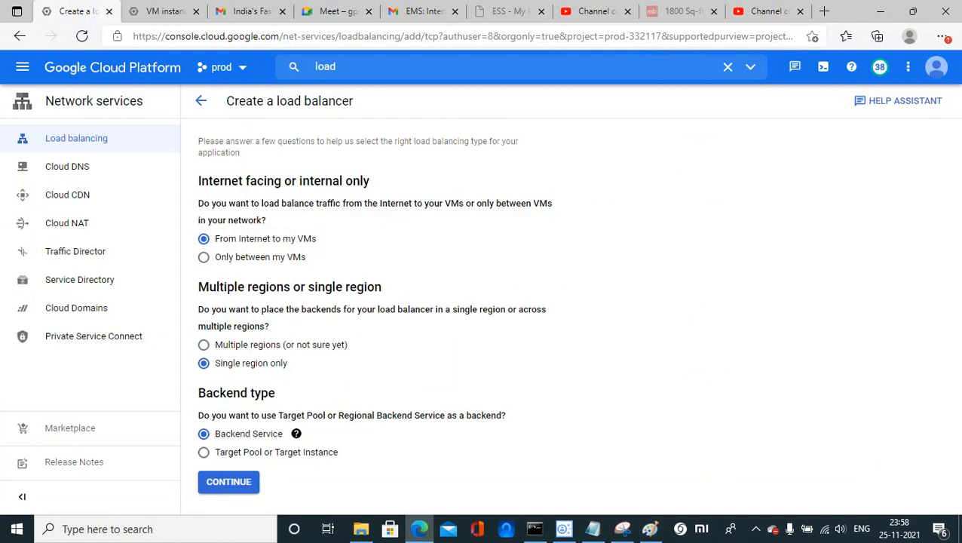
{"action": "left_click", "coordinate": [203, 257]}
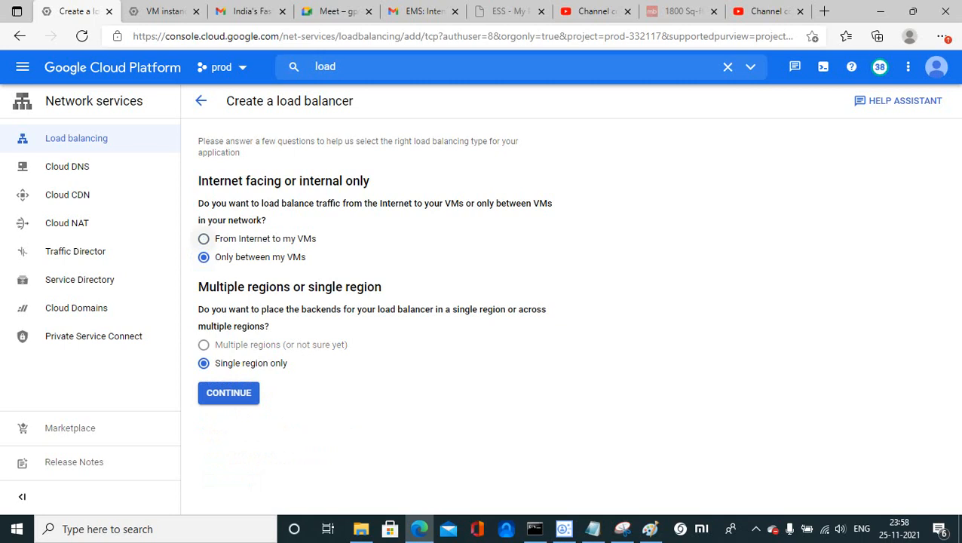
{"action": "left_click", "coordinate": [203, 238]}
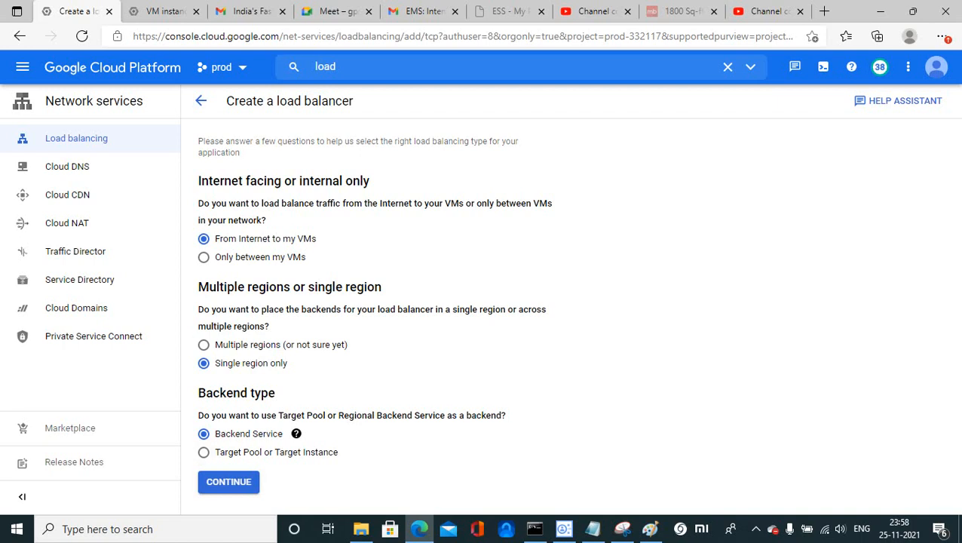
{"action": "left_click", "coordinate": [228, 481]}
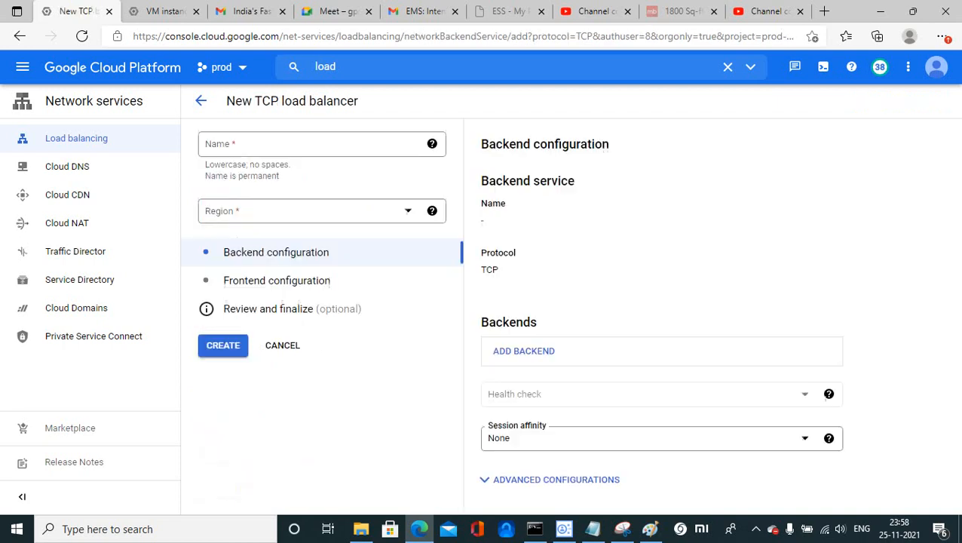
Name the load balancer tcp-lb and set its region to us-east4 (Northern Virginia)
{"action": "left_click", "coordinate": [314, 144]}
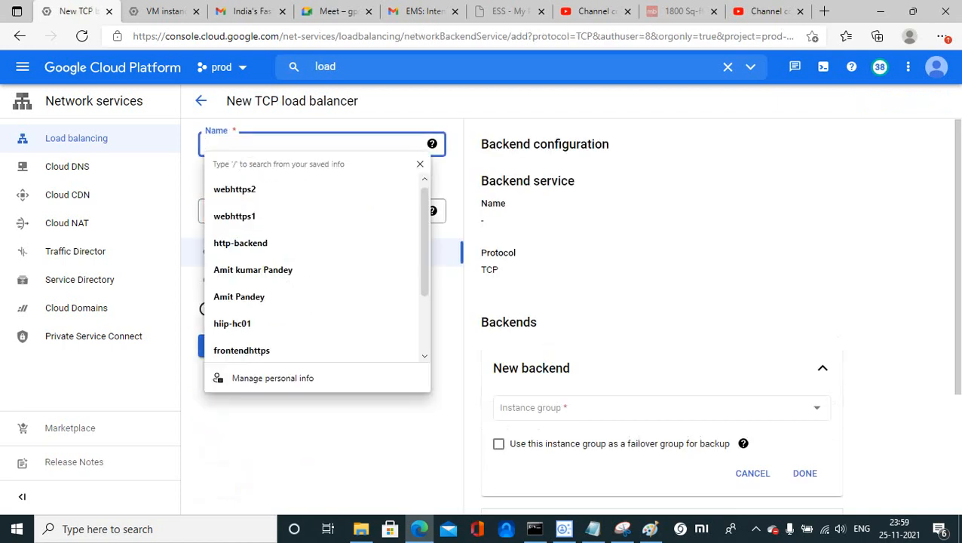
{"action": "type", "text": "tcp"}
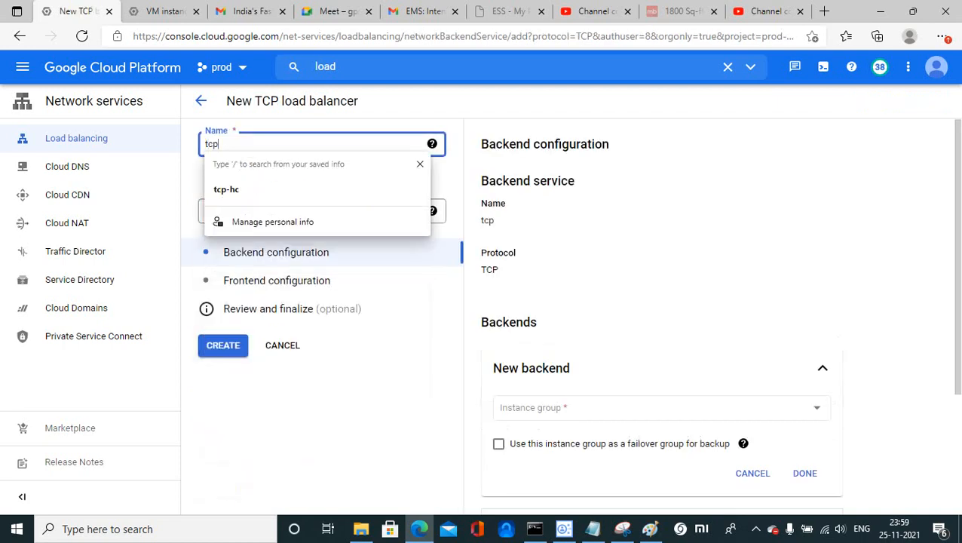
{"action": "type", "text": "-lb"}
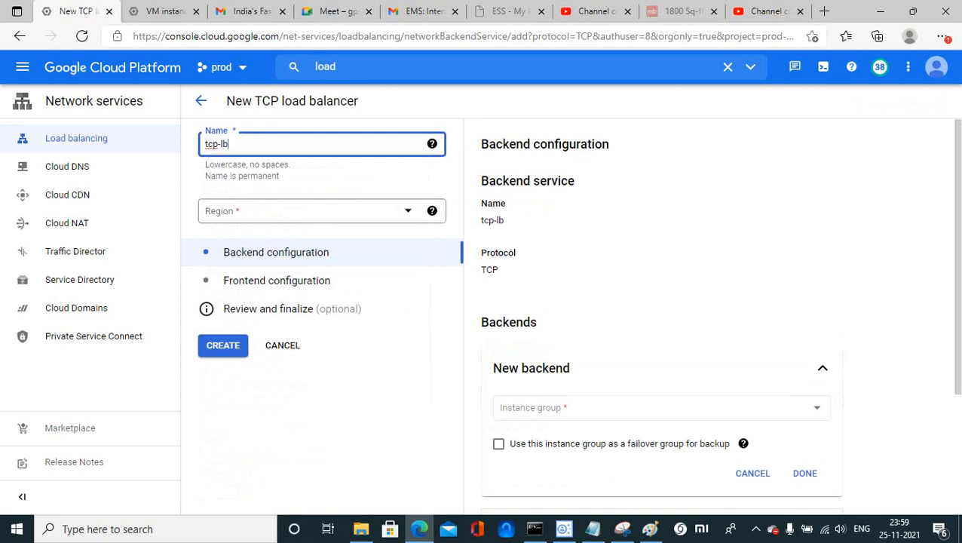
{"action": "left_click", "coordinate": [314, 211]}
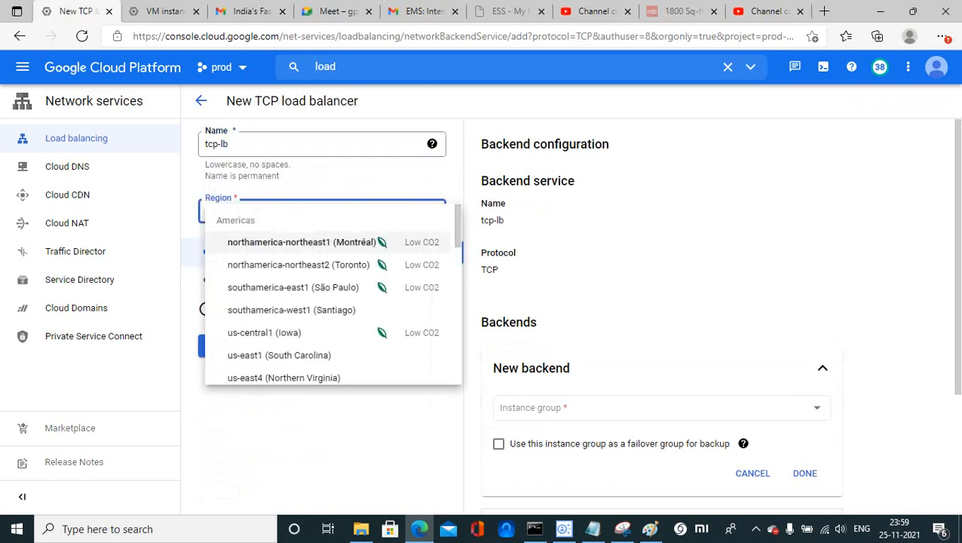
{"action": "left_click", "coordinate": [285, 378]}
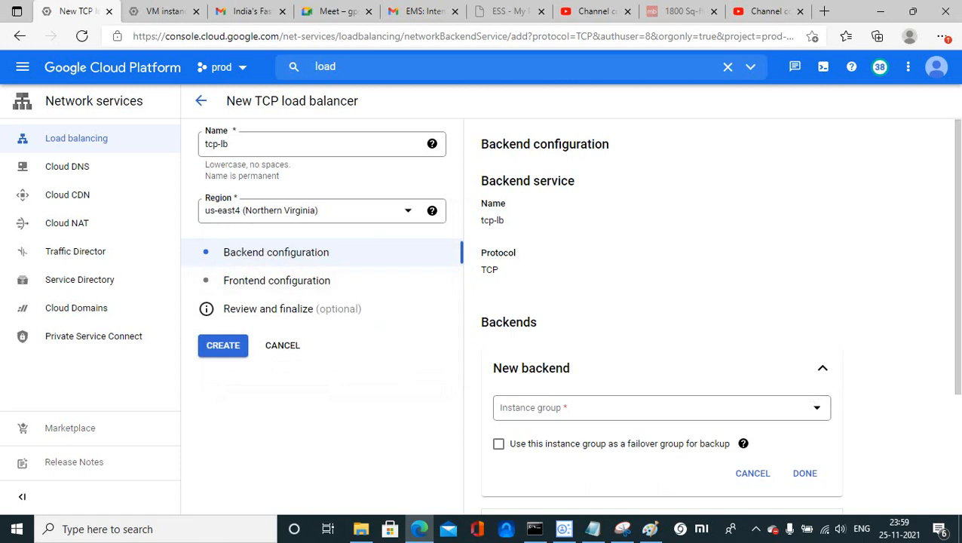
Add instance-group-1 (us-east4-a) and instance-group-2 (us-east4-b) as backends of the load balancer
{"action": "left_click", "coordinate": [661, 408]}
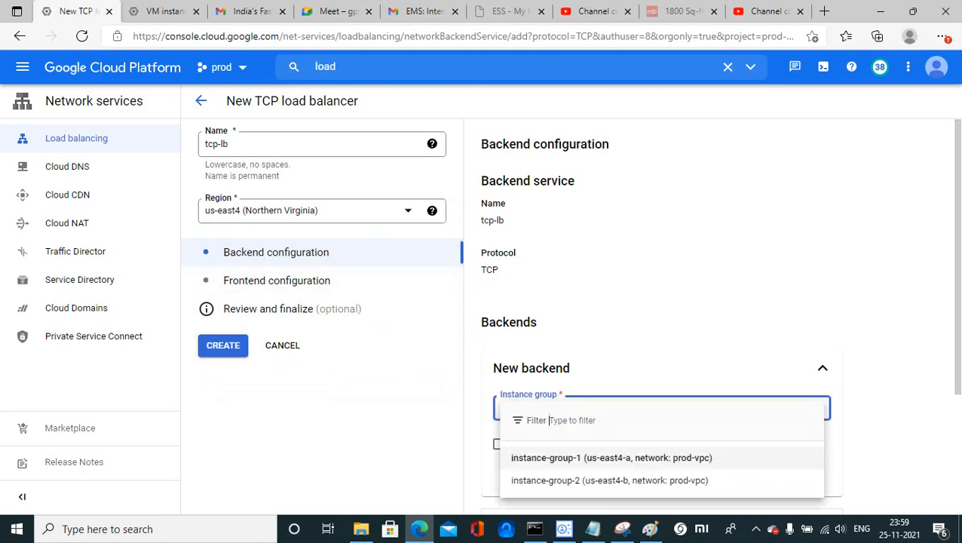
{"action": "left_click", "coordinate": [612, 458]}
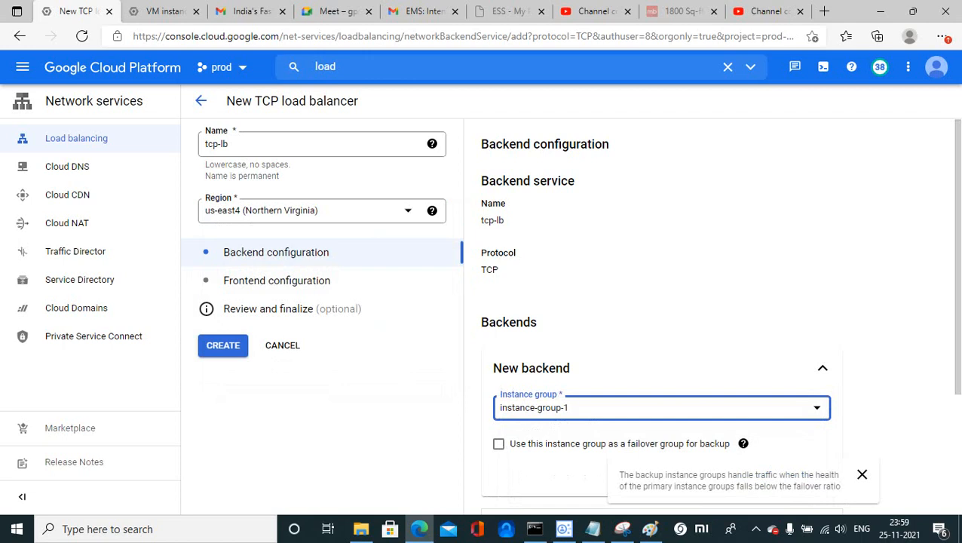
{"action": "scroll", "coordinate": [548, 417], "scroll_direction": "down", "scroll_amount": 2}
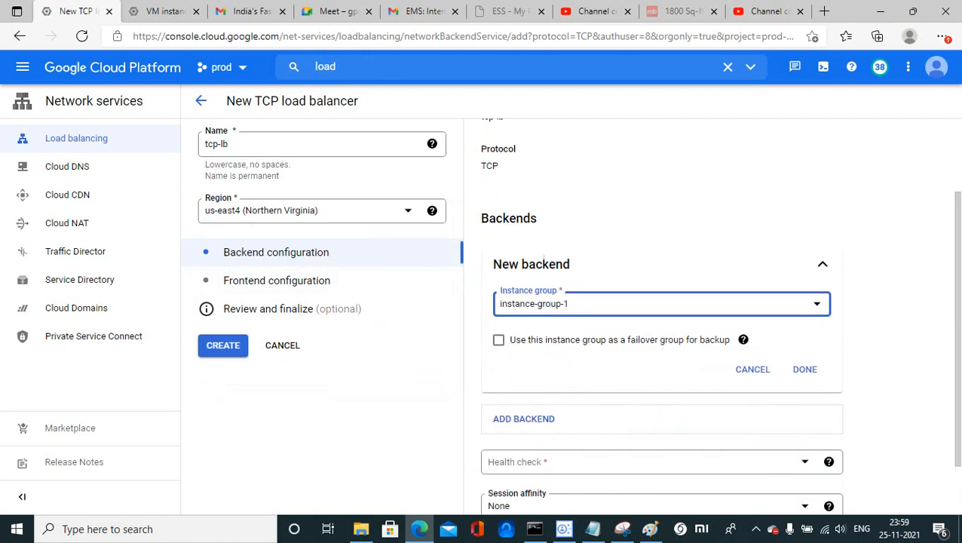
{"action": "left_click", "coordinate": [804, 368]}
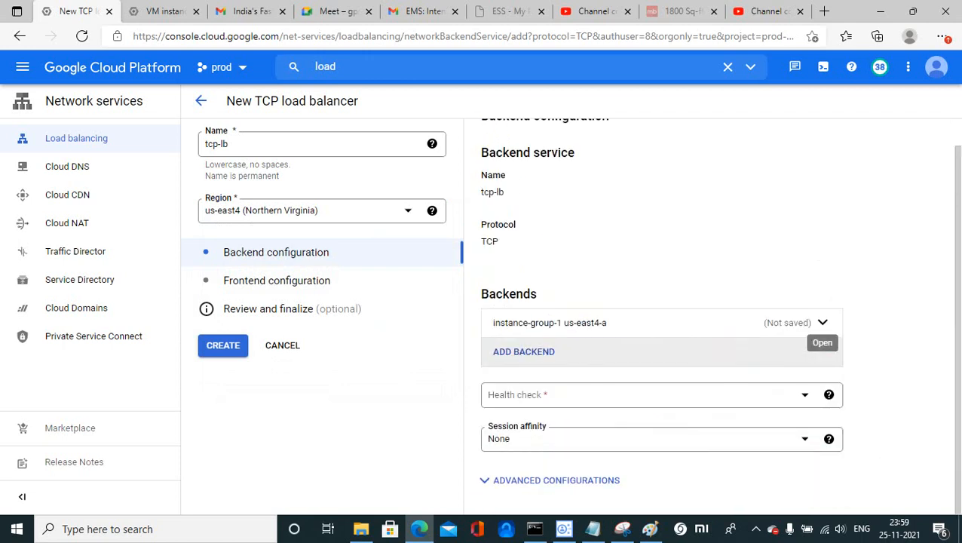
{"action": "left_click", "coordinate": [821, 348]}
{"action": "left_click", "coordinate": [811, 408]}
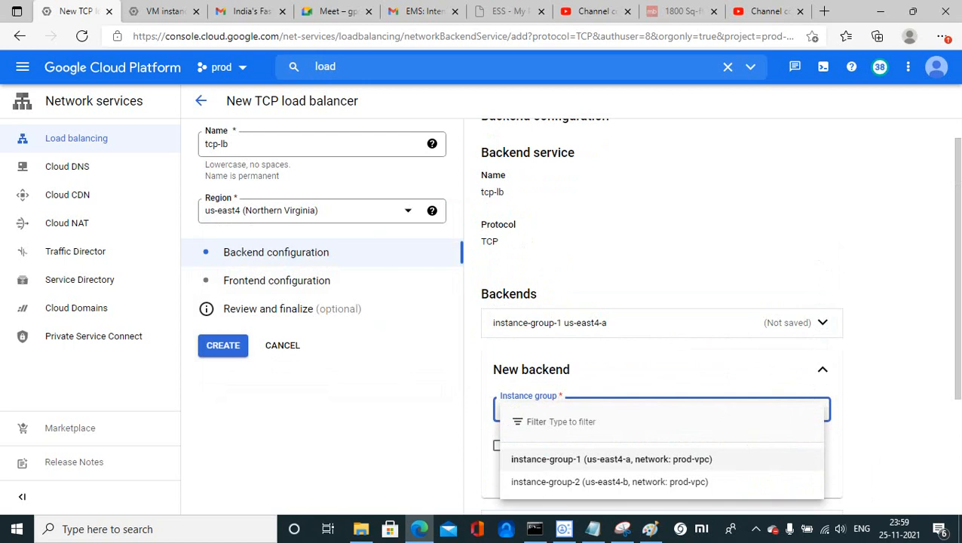
{"action": "left_click", "coordinate": [573, 480]}
{"action": "left_click", "coordinate": [804, 474]}
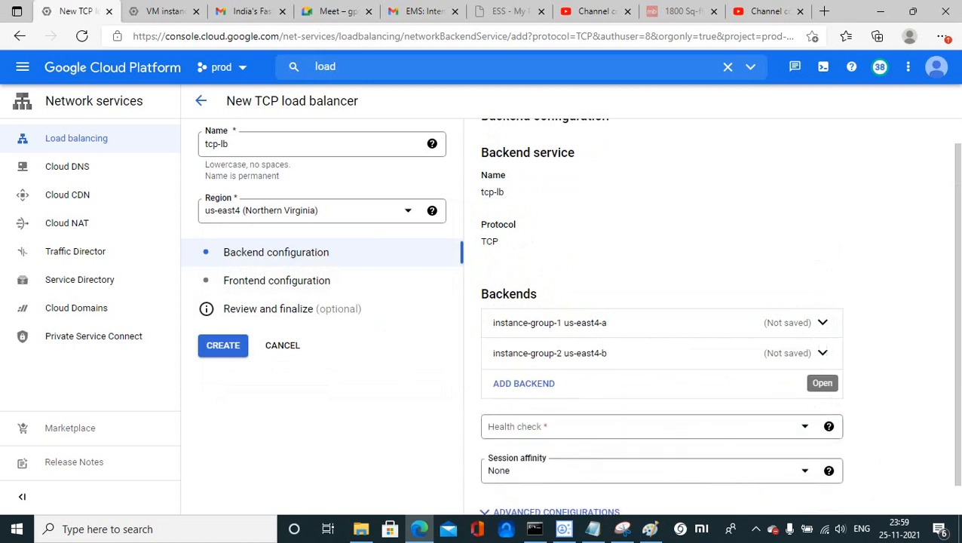
Assign the existing health check https-hc01 to the backend service
{"action": "scroll", "coordinate": [708, 324], "scroll_direction": "down", "scroll_amount": 1}
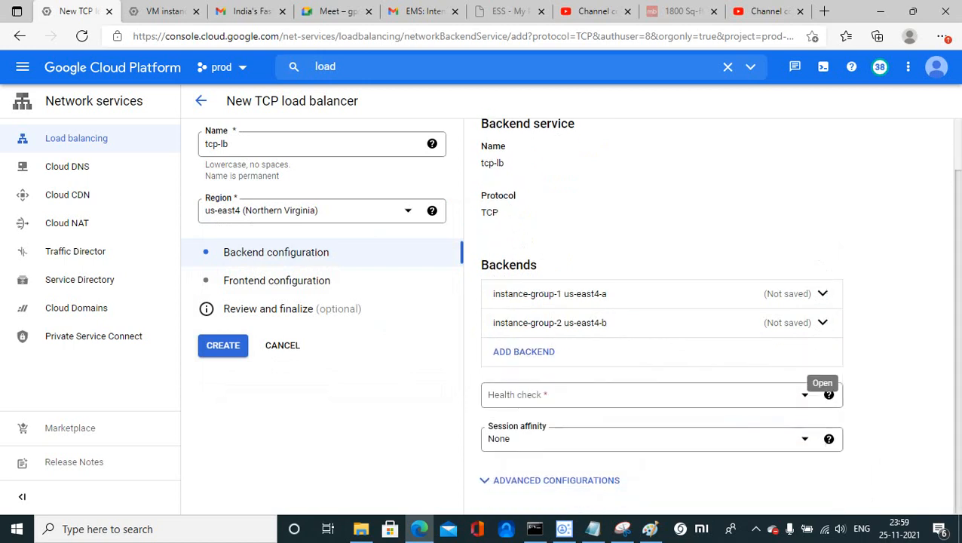
{"action": "left_click", "coordinate": [580, 395]}
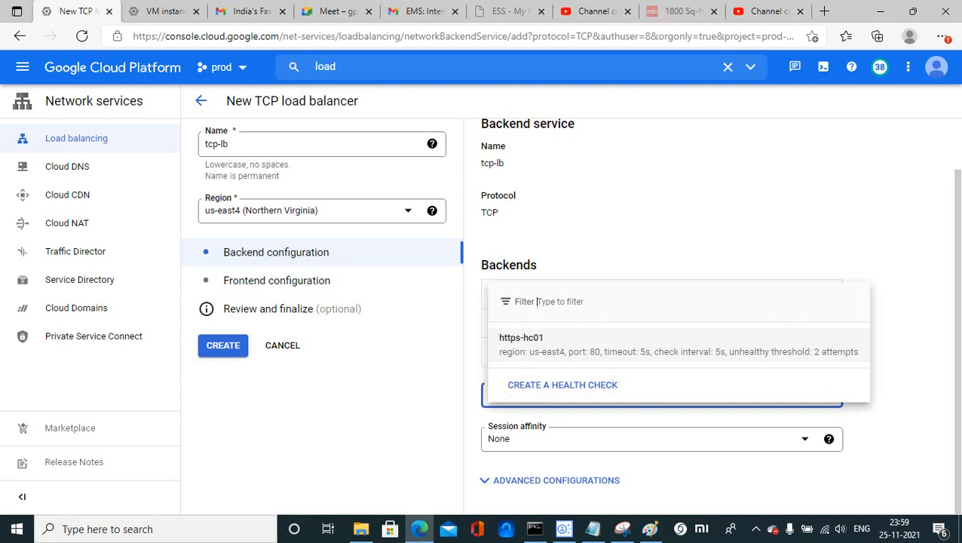
{"action": "left_click", "coordinate": [558, 345]}
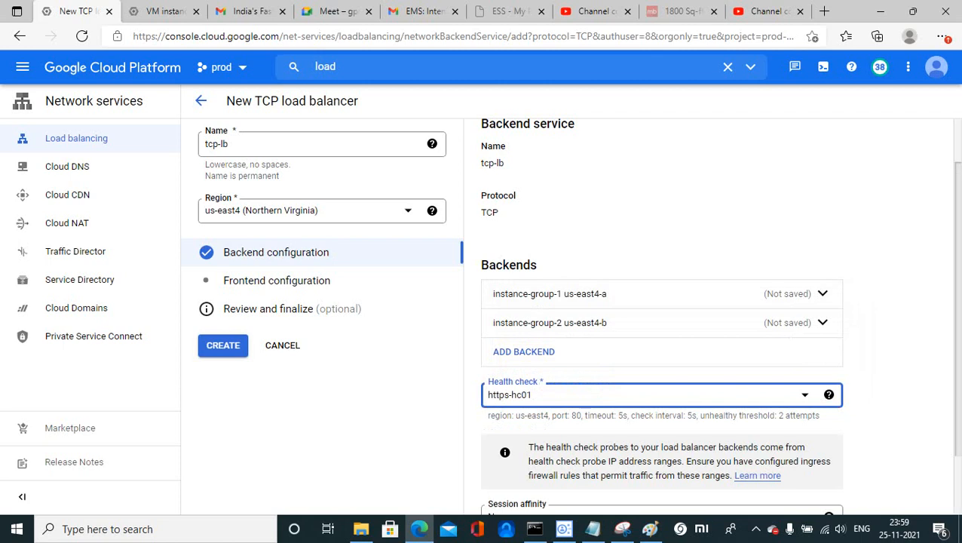
{"action": "scroll", "coordinate": [720, 317], "scroll_direction": "down", "scroll_amount": 2}
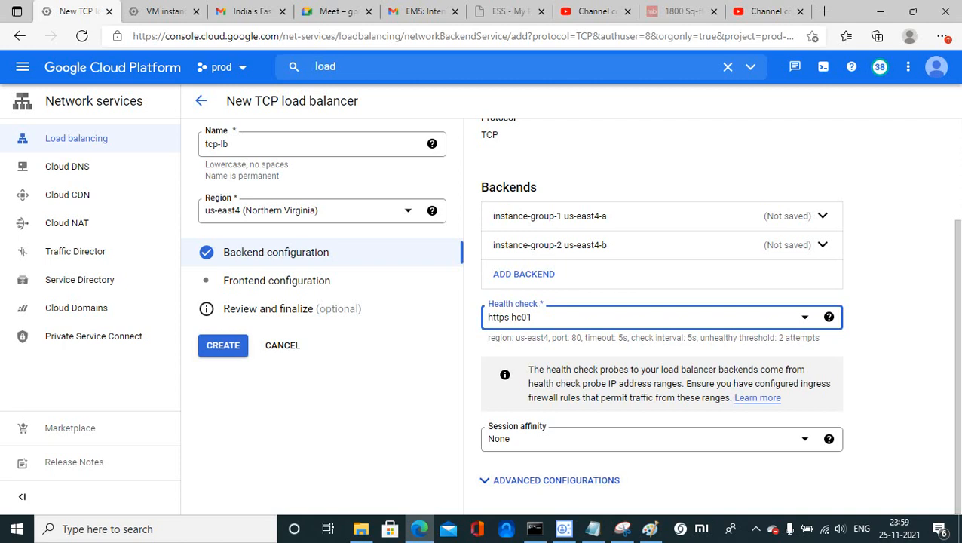
Open the frontend configuration and name the new frontend IP and port frontend-tcp
{"action": "left_click", "coordinate": [277, 280]}
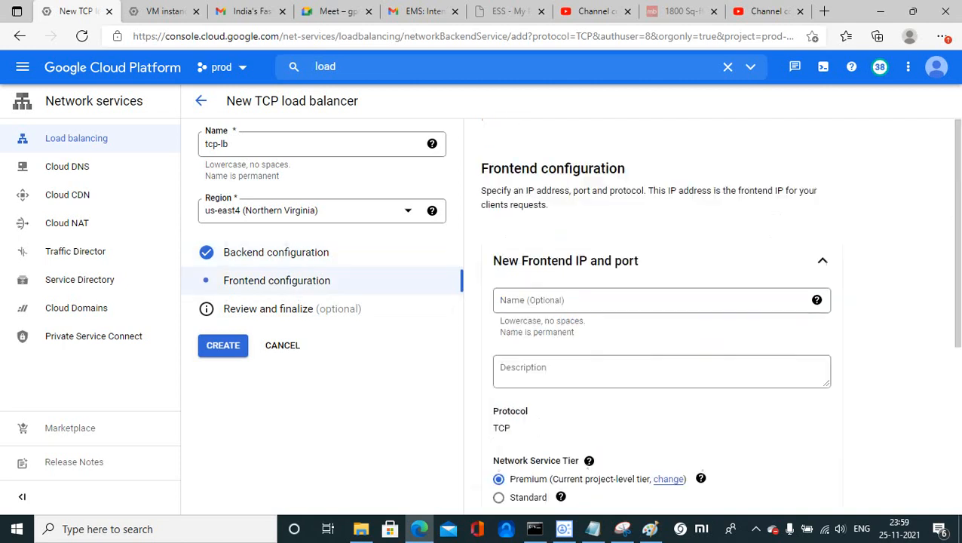
{"action": "left_click", "coordinate": [662, 300]}
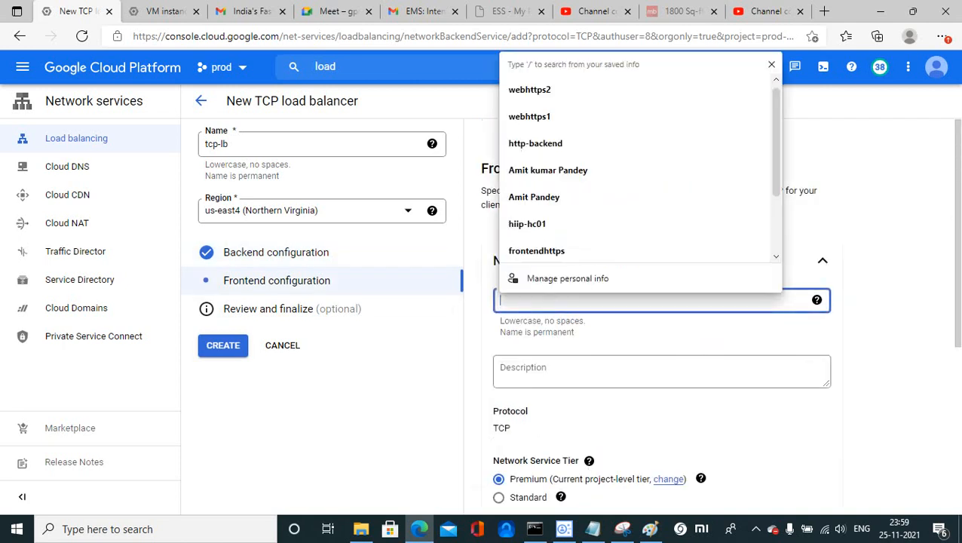
{"action": "left_click", "coordinate": [650, 528]}
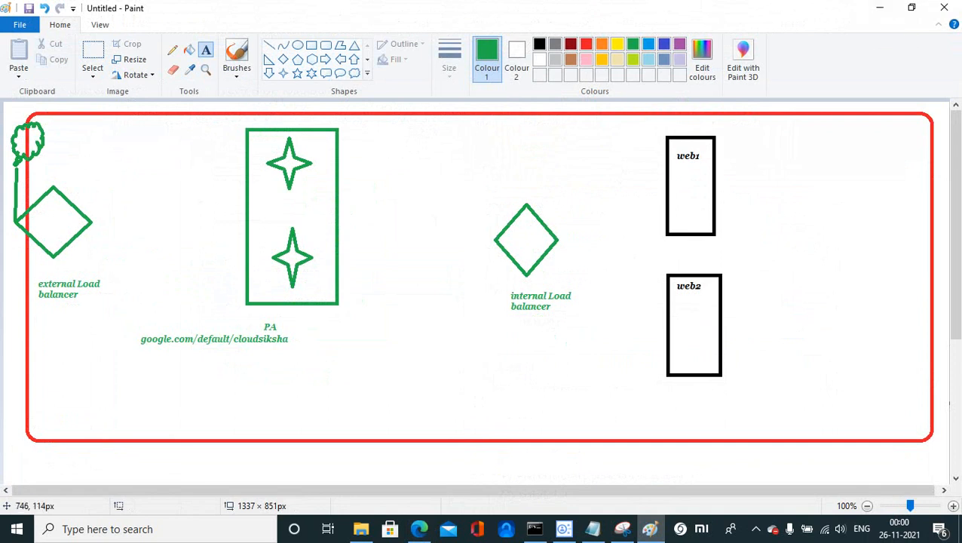
{"action": "left_click", "coordinate": [879, 7]}
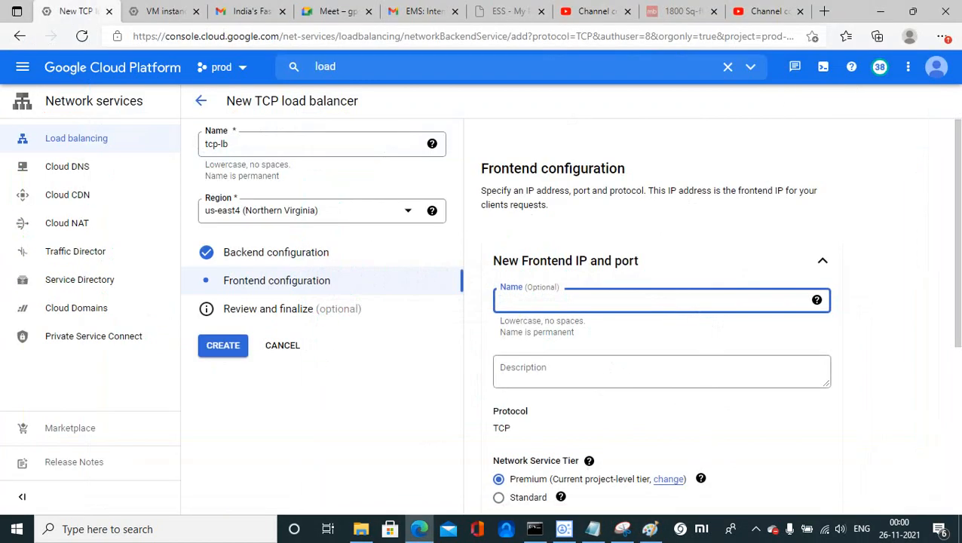
{"action": "type", "text": "fro"}
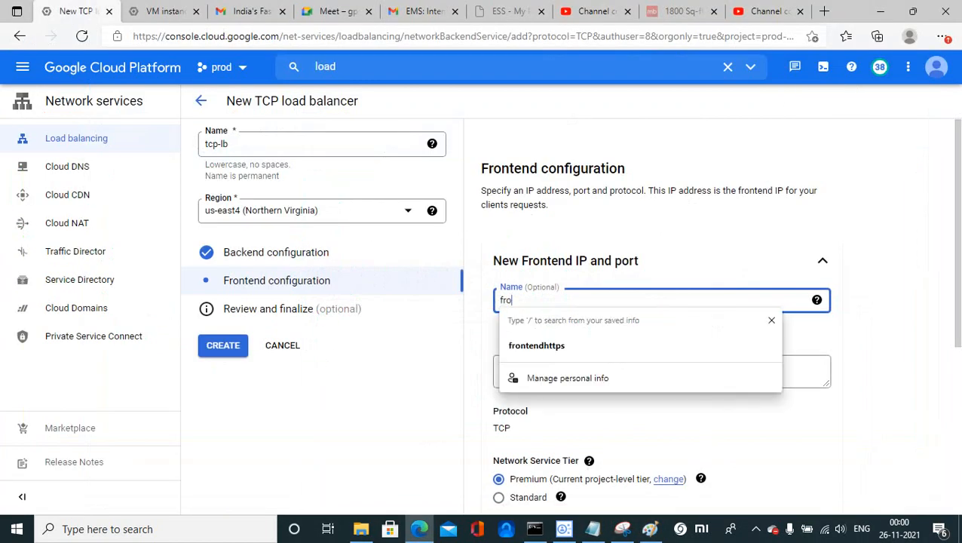
{"action": "type", "text": "ntenc"}
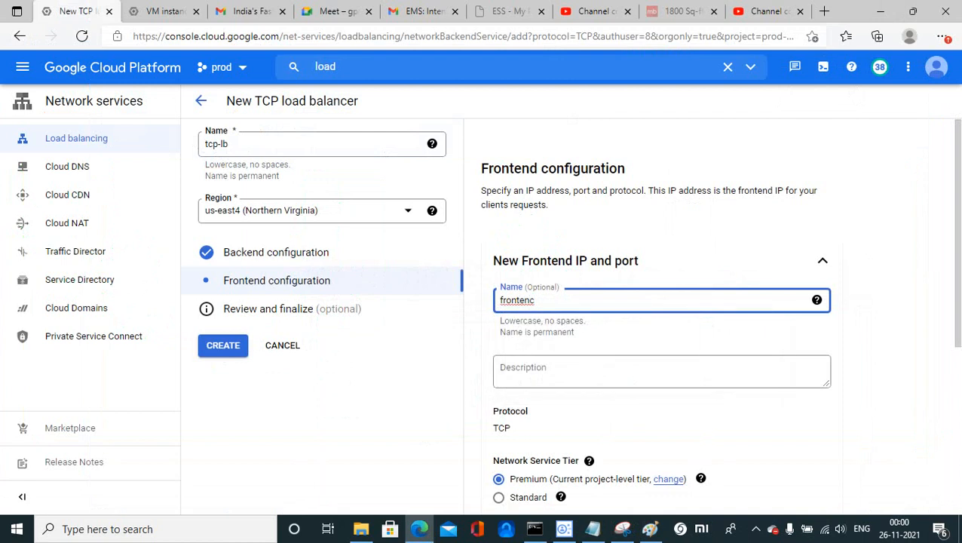
{"action": "key", "text": "BackSpace"}
{"action": "type", "text": "d"}
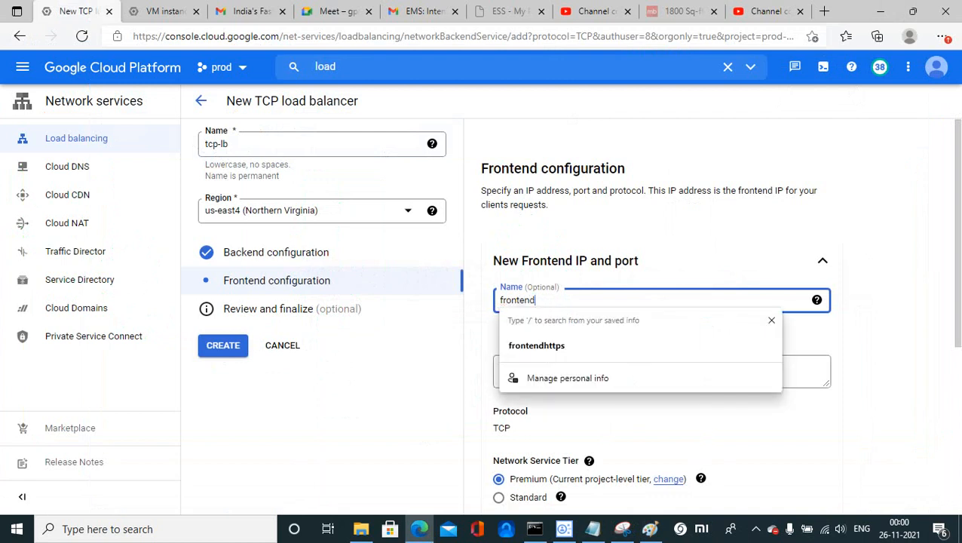
{"action": "type", "text": "-tcp"}
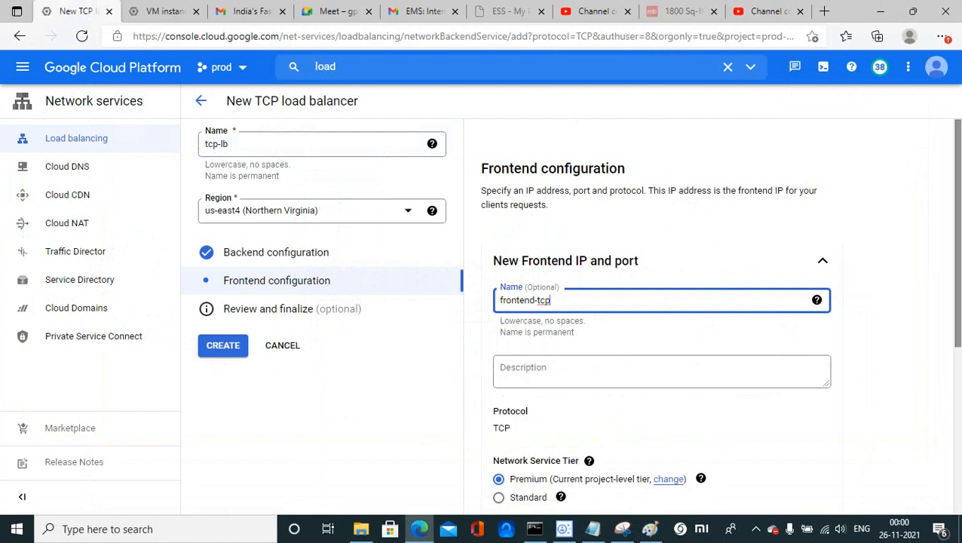
Set the frontend's ports to All, finish the frontend and review the load balancer configuration
{"action": "scroll", "coordinate": [661, 317], "scroll_direction": "down", "scroll_amount": 3}
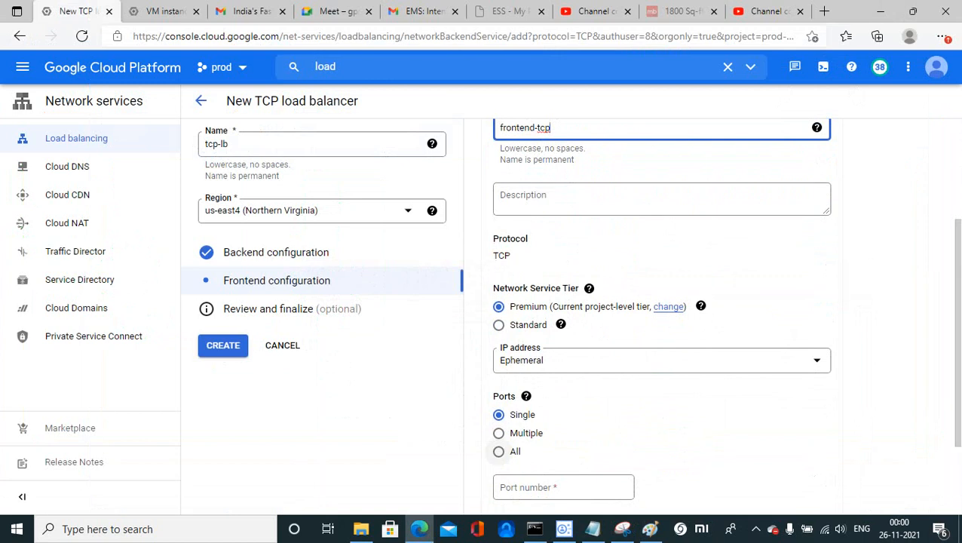
{"action": "left_click", "coordinate": [499, 451]}
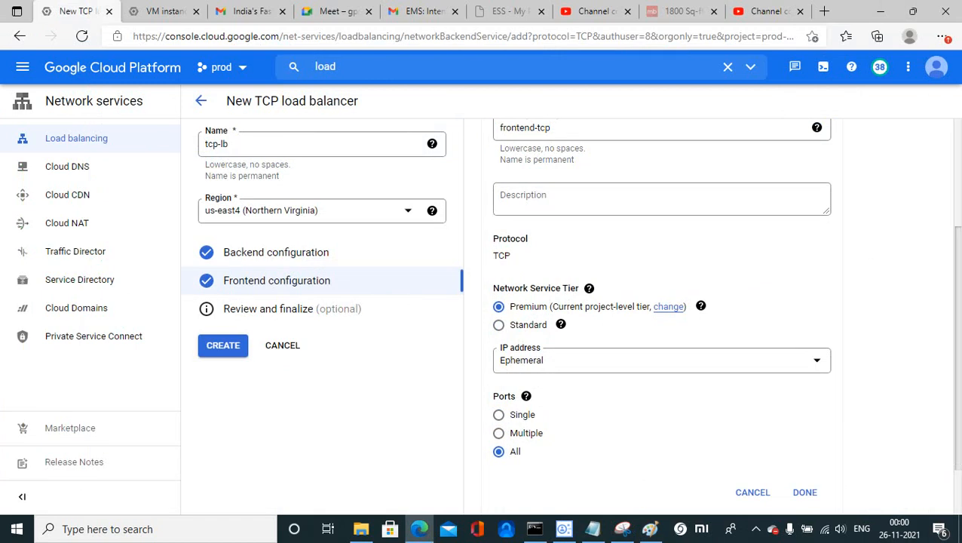
{"action": "scroll", "coordinate": [661, 316], "scroll_direction": "down", "scroll_amount": 1}
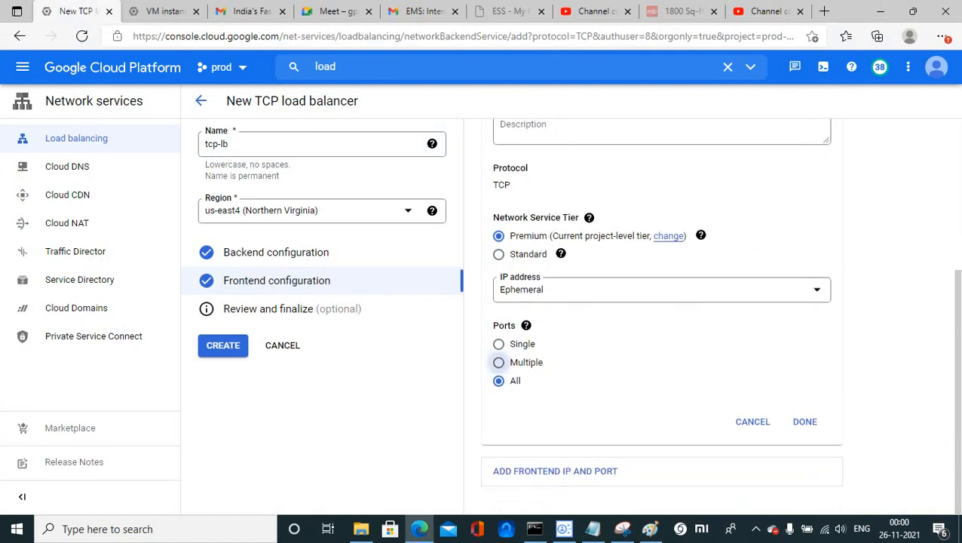
{"action": "left_click", "coordinate": [498, 362]}
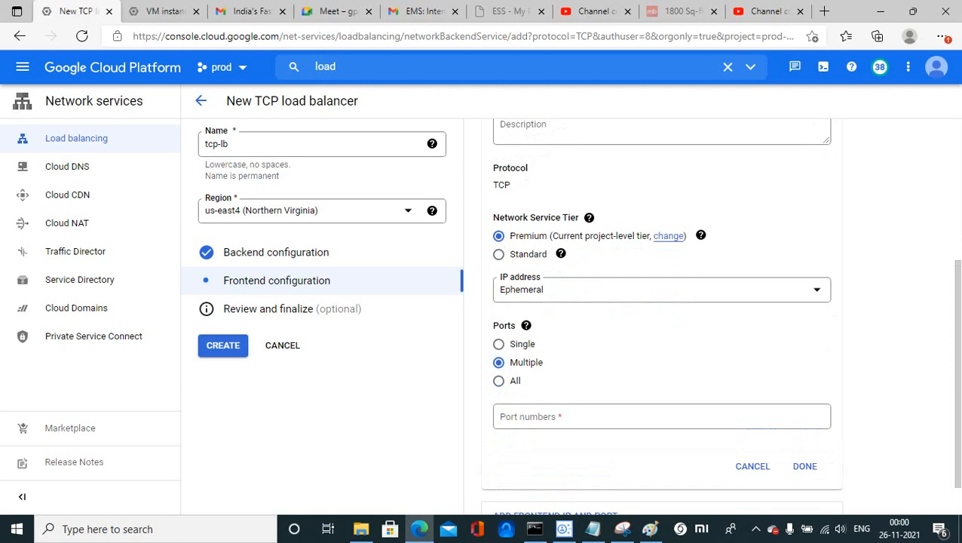
{"action": "left_click", "coordinate": [661, 416]}
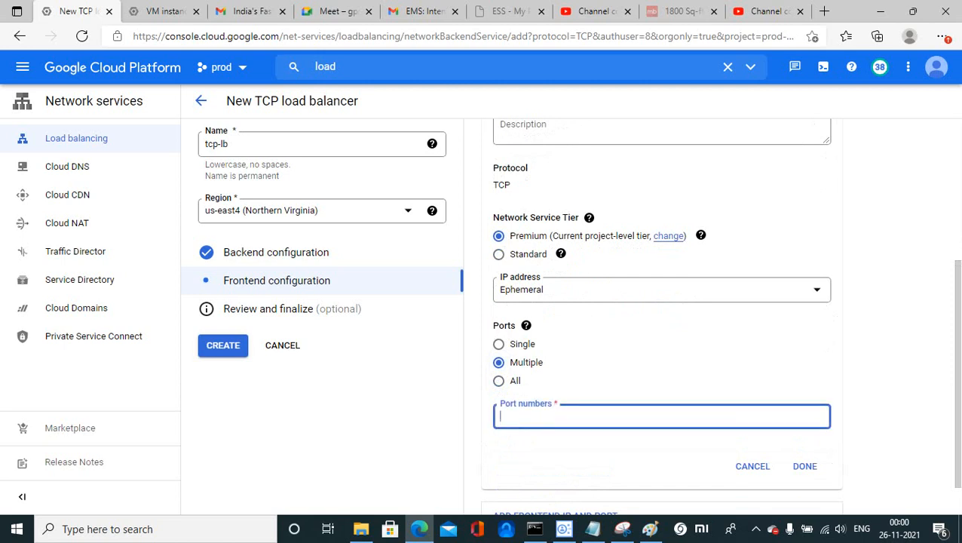
{"action": "left_click", "coordinate": [498, 343]}
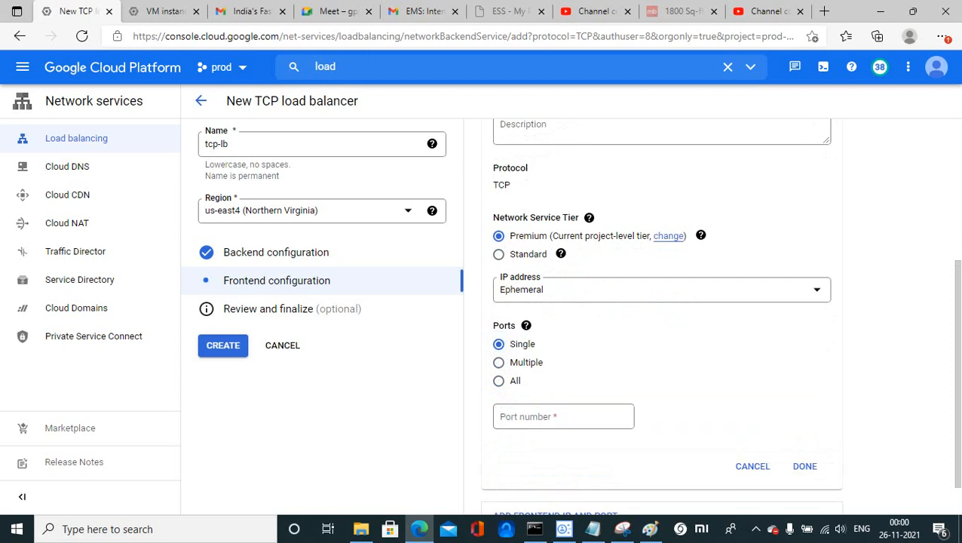
{"action": "left_click", "coordinate": [563, 416]}
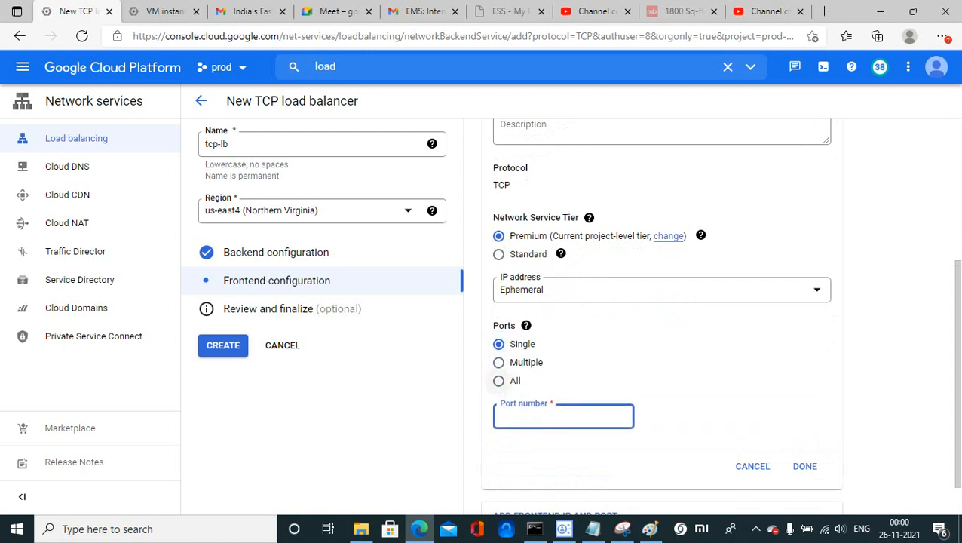
{"action": "left_click", "coordinate": [499, 381]}
{"action": "left_click", "coordinate": [804, 422]}
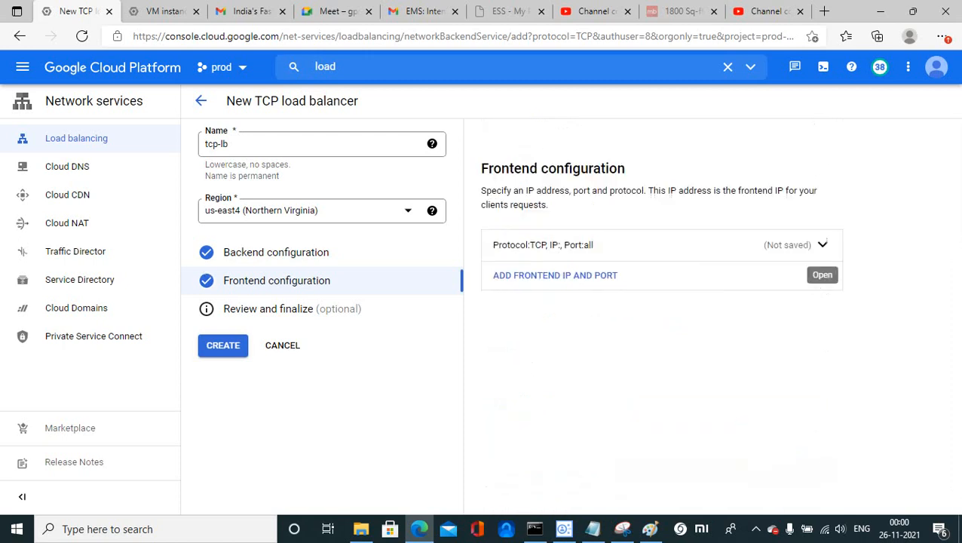
{"action": "left_click", "coordinate": [293, 309]}
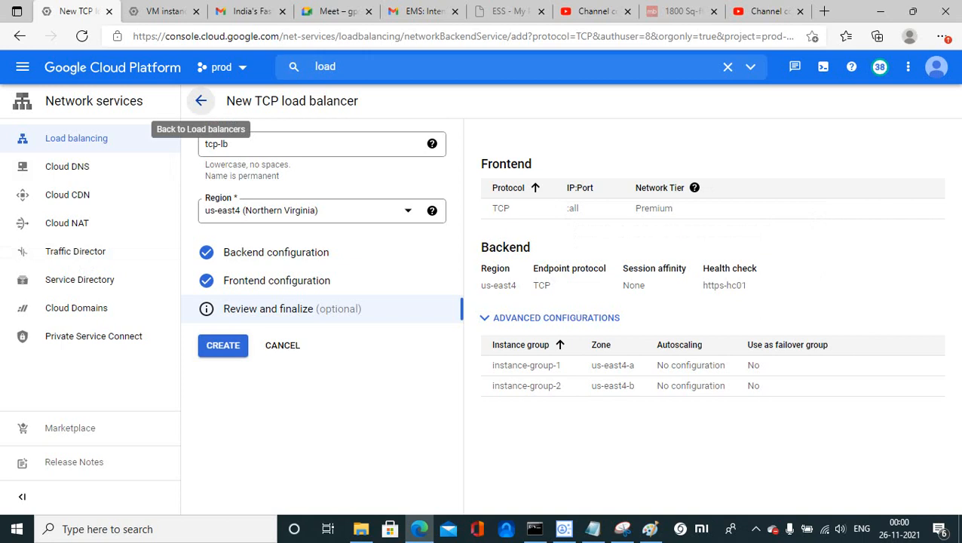
Return to the load balancer type questions and continue with internet-facing, single region and a Target Pool or Target Instance backend
{"action": "left_click", "coordinate": [201, 101]}
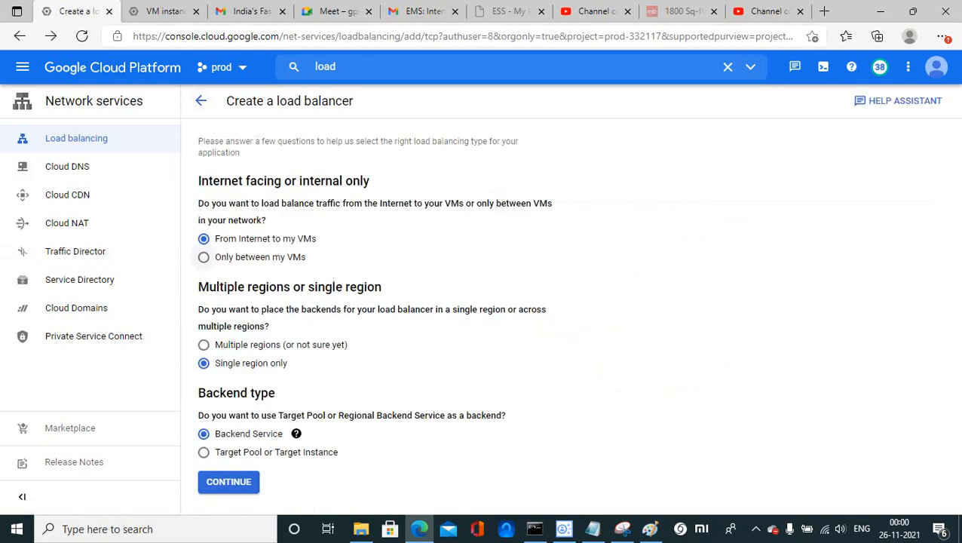
{"action": "left_click", "coordinate": [203, 257]}
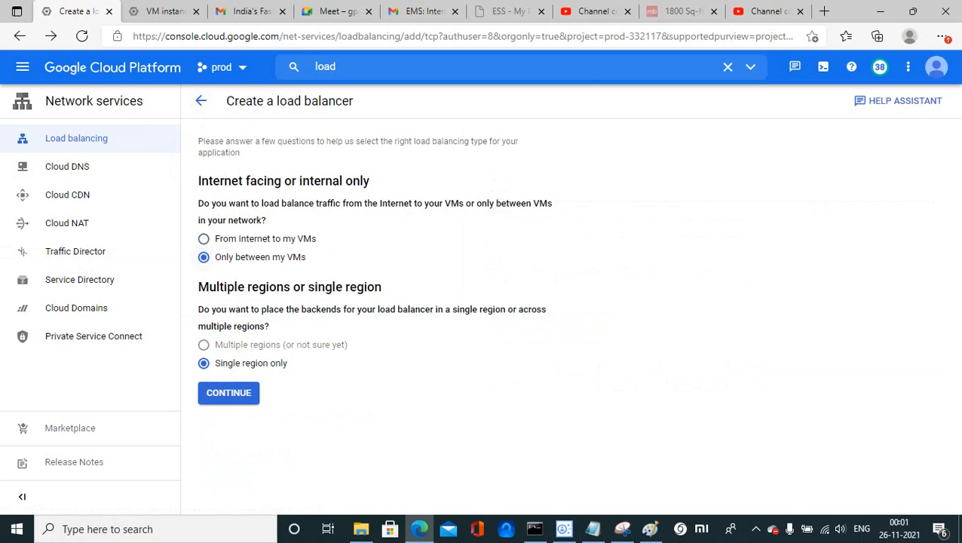
{"action": "left_click", "coordinate": [203, 238]}
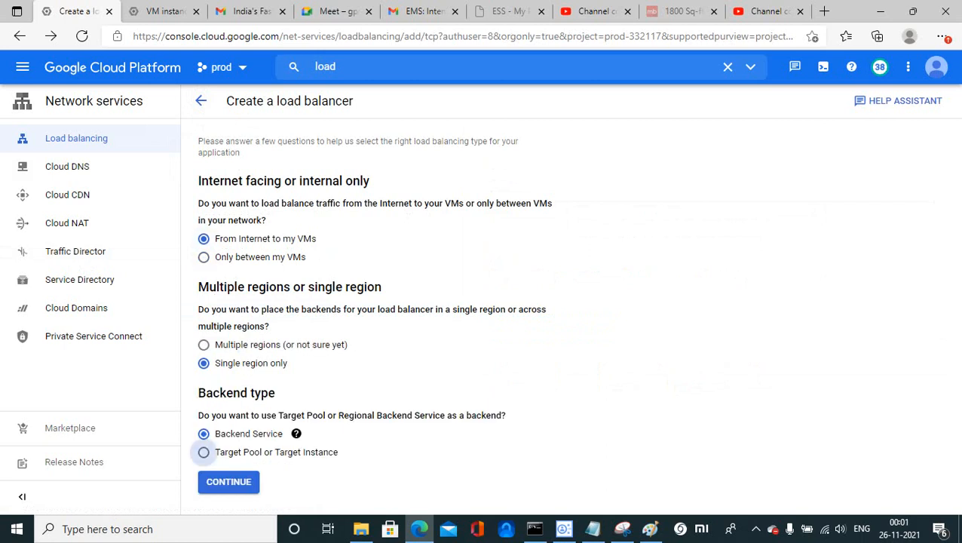
{"action": "left_click", "coordinate": [204, 451]}
{"action": "left_click", "coordinate": [229, 482]}
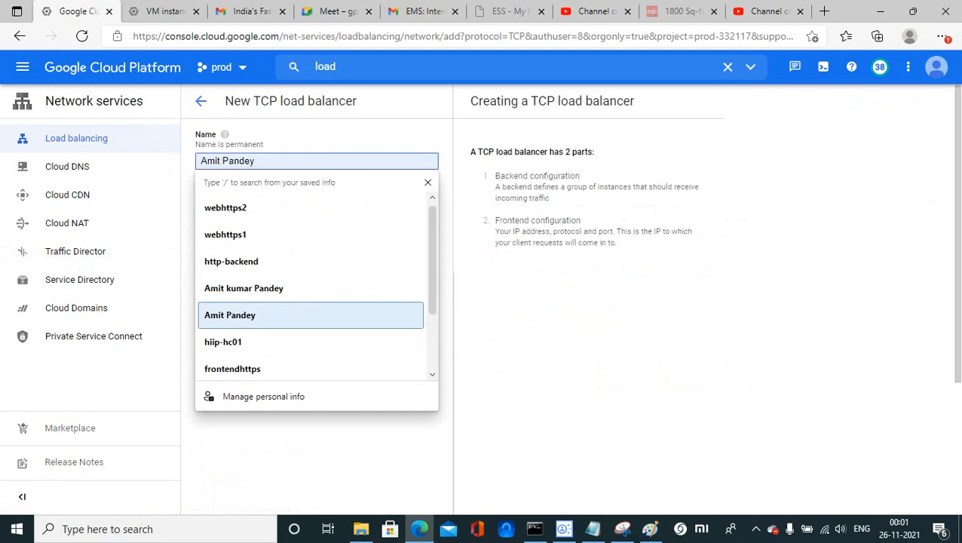
Name the new target-pool load balancer tcp-lb
{"action": "key", "text": "Up"}
{"action": "key", "text": "Up"}
{"action": "key", "text": "Up"}
{"action": "key", "text": "Up"}
{"action": "key", "text": "Up"}
{"action": "key", "text": "Down"}
{"action": "key", "text": "Down"}
{"action": "key", "text": "Down"}
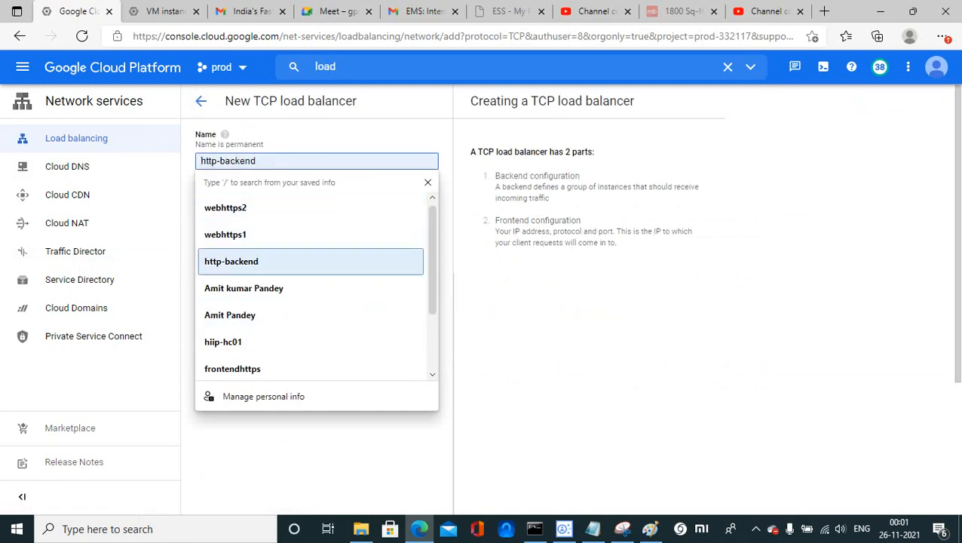
{"action": "key", "text": "Up"}
{"action": "key", "text": "Up"}
{"action": "key", "text": "Up"}
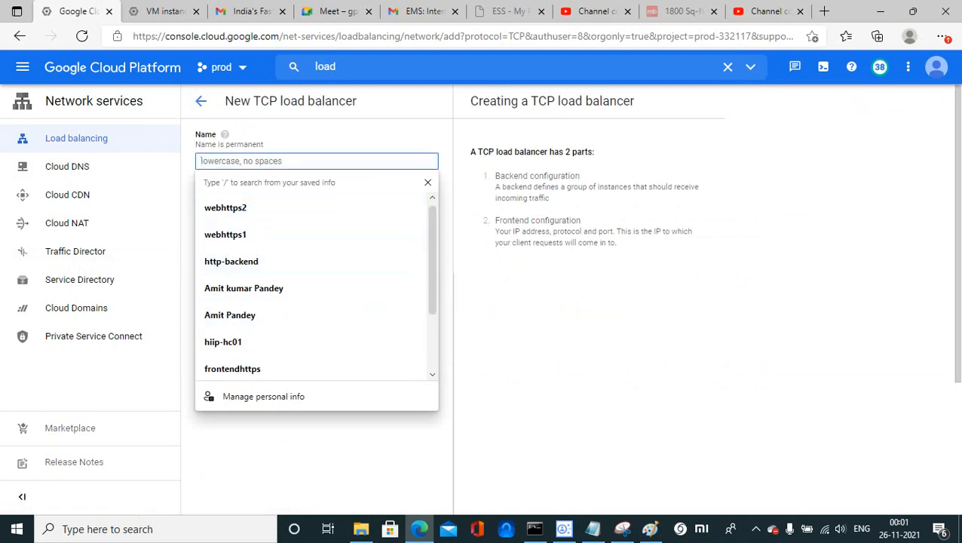
{"action": "type", "text": "tcp"}
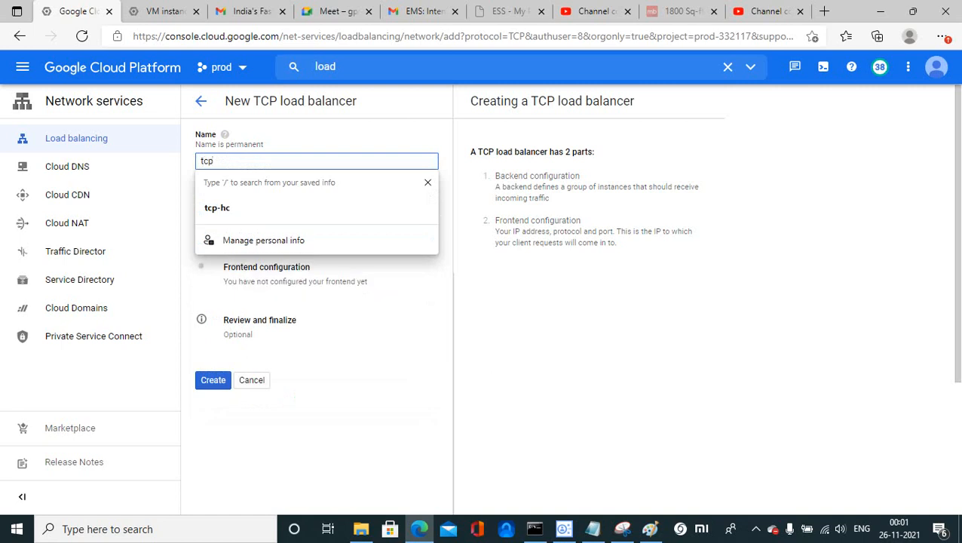
{"action": "type", "text": "-lb"}
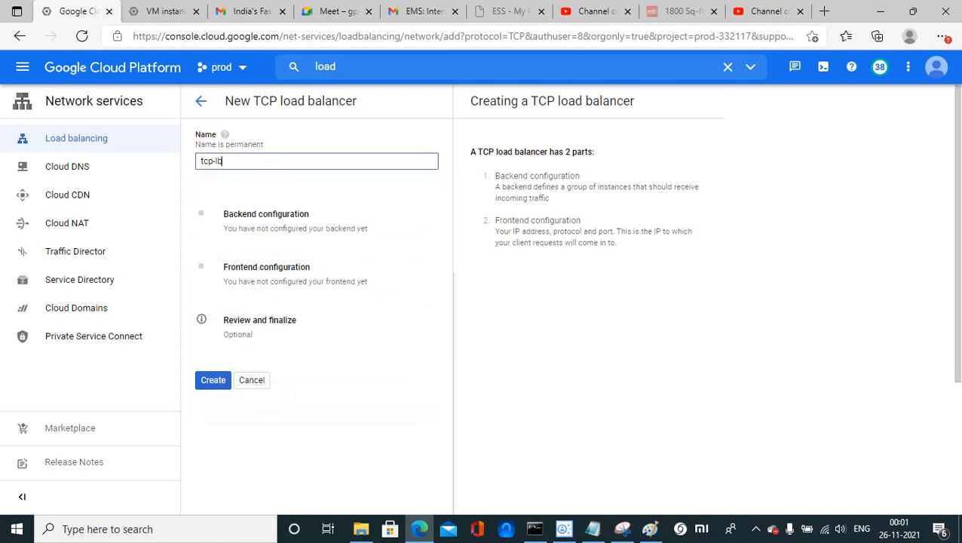
Open the backend configuration and set its region to us-east4
{"action": "left_click", "coordinate": [317, 220]}
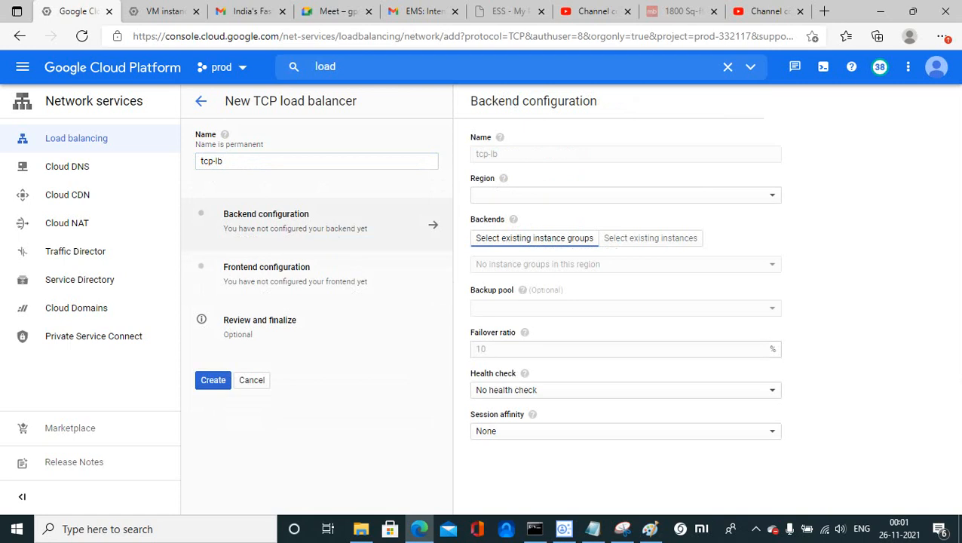
{"action": "left_click", "coordinate": [625, 195]}
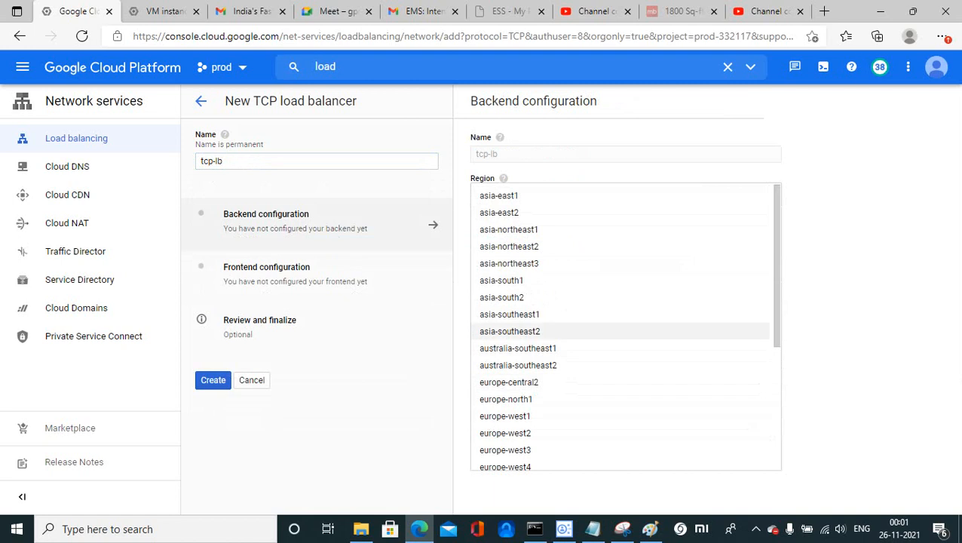
{"action": "scroll", "coordinate": [625, 326], "scroll_direction": "down", "scroll_amount": 3}
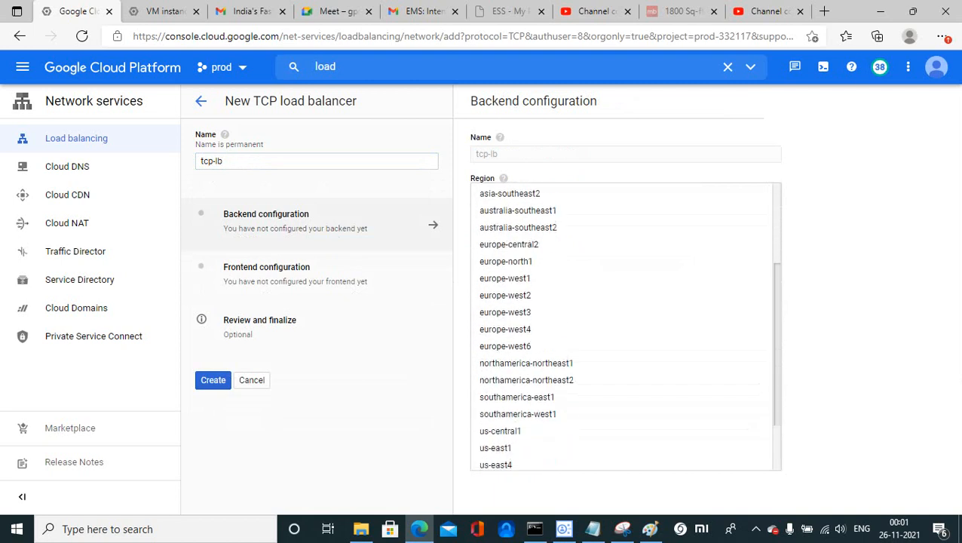
{"action": "scroll", "coordinate": [513, 410], "scroll_direction": "down", "scroll_amount": 1}
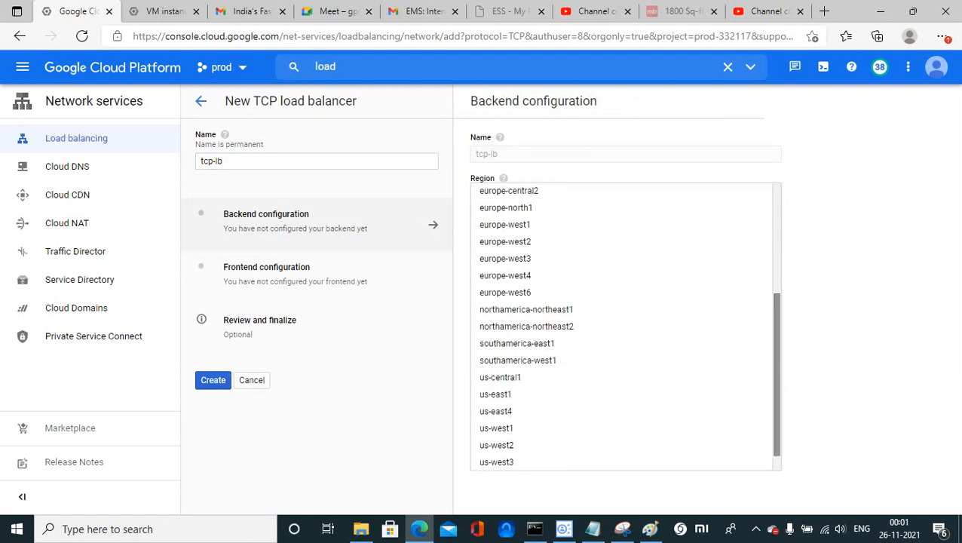
{"action": "left_click", "coordinate": [512, 411]}
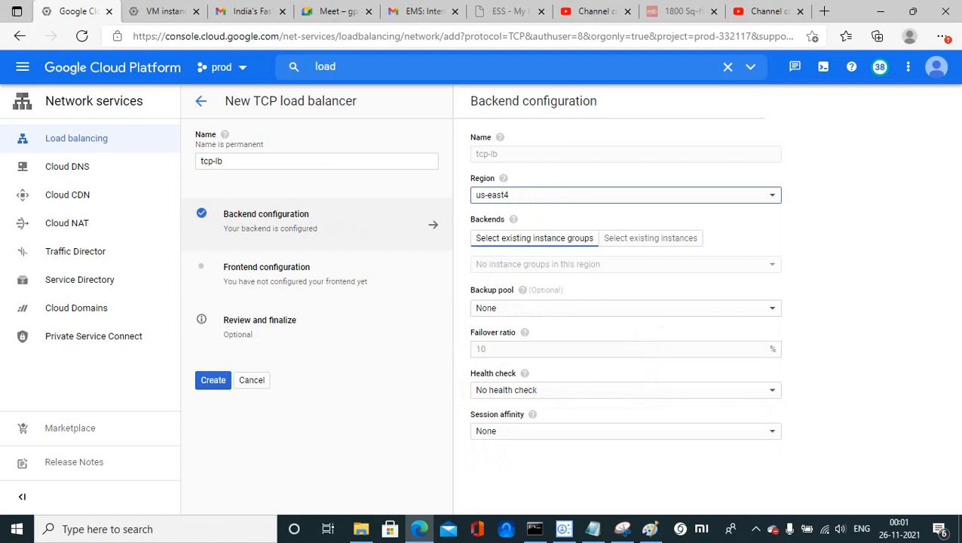
Start creating a backup pool for the backend and name it backend-pool
{"action": "left_click", "coordinate": [625, 309]}
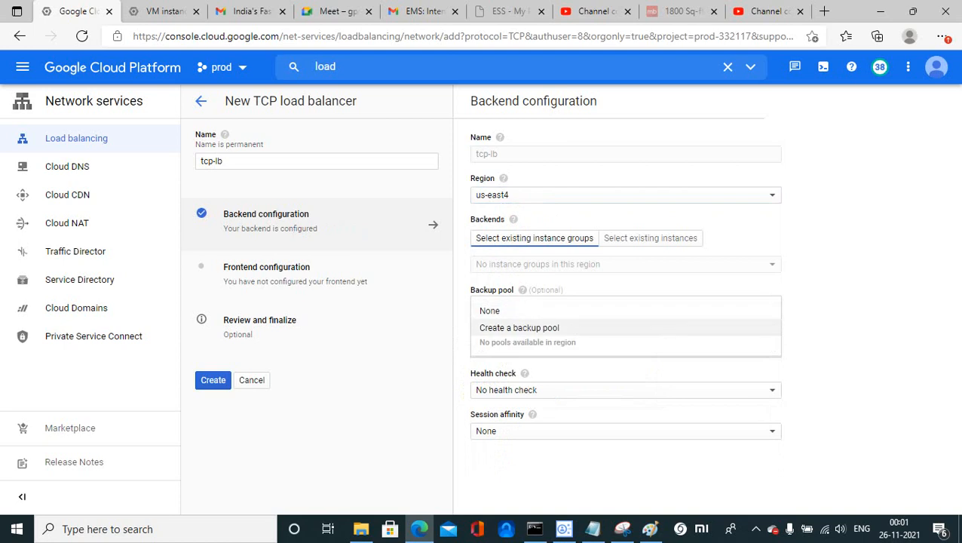
{"action": "left_click", "coordinate": [519, 327]}
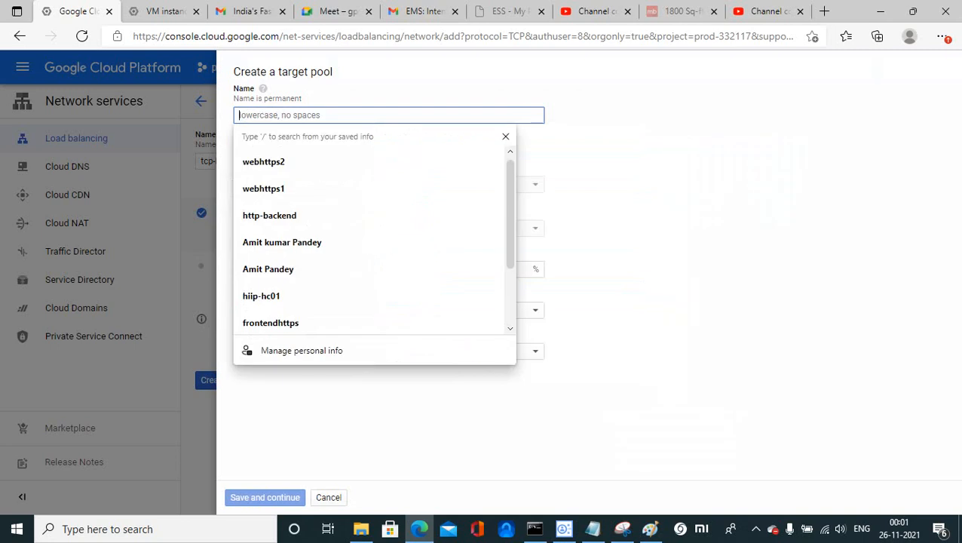
{"action": "type", "text": "backend"}
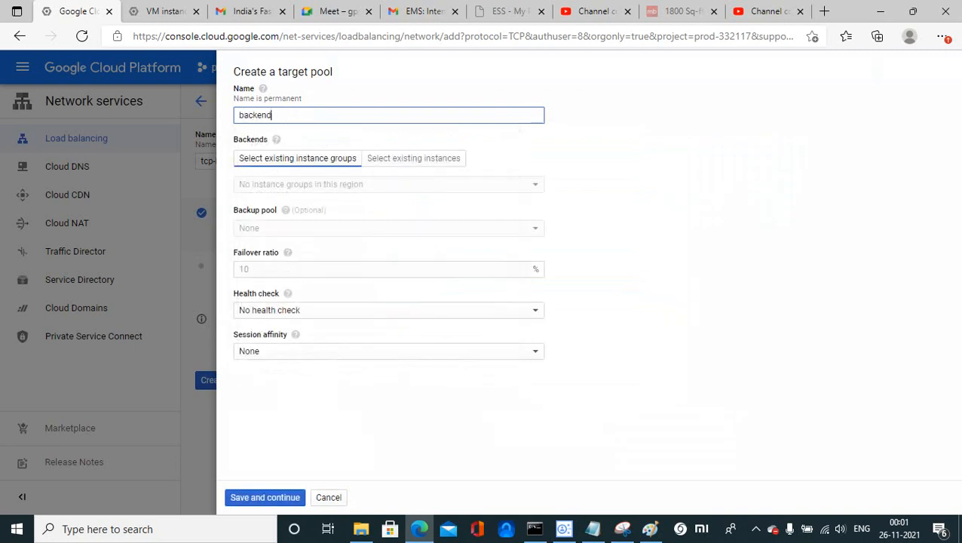
{"action": "type", "text": "-pool"}
Add the existing instances webhttps1 (us-east4-a) and webhttps2 (us-east4-b) to the target pool
{"action": "left_click", "coordinate": [414, 157]}
{"action": "left_click", "coordinate": [377, 177]}
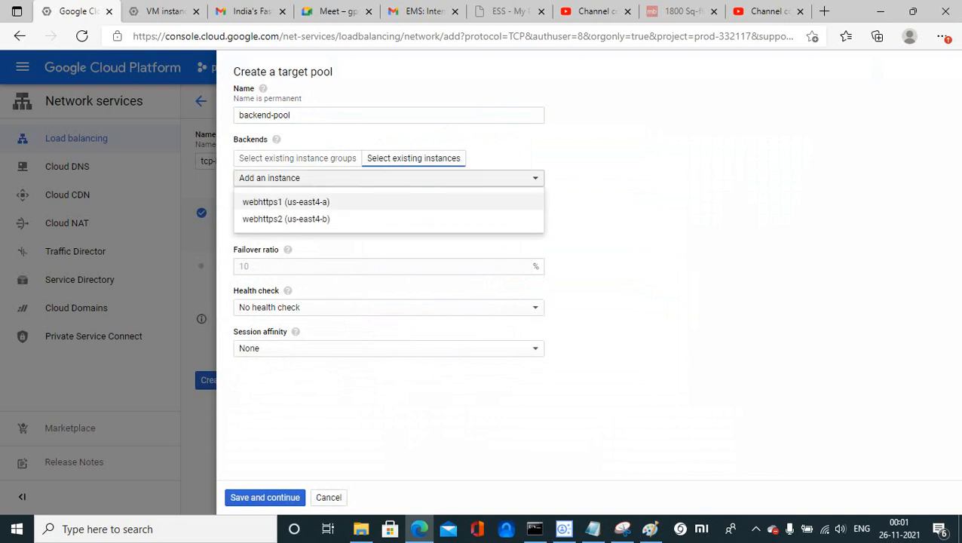
{"action": "left_click", "coordinate": [287, 202]}
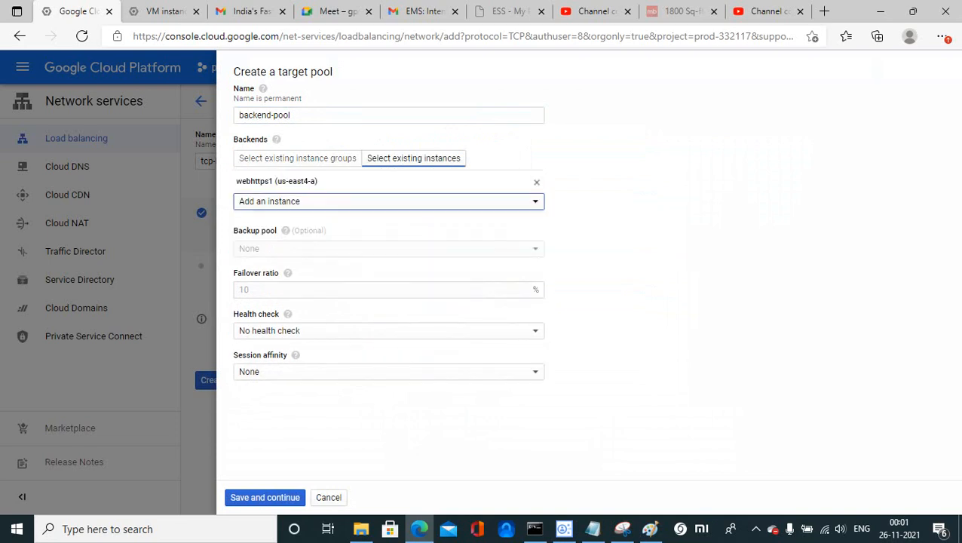
{"action": "left_click", "coordinate": [377, 201]}
{"action": "left_click", "coordinate": [286, 224]}
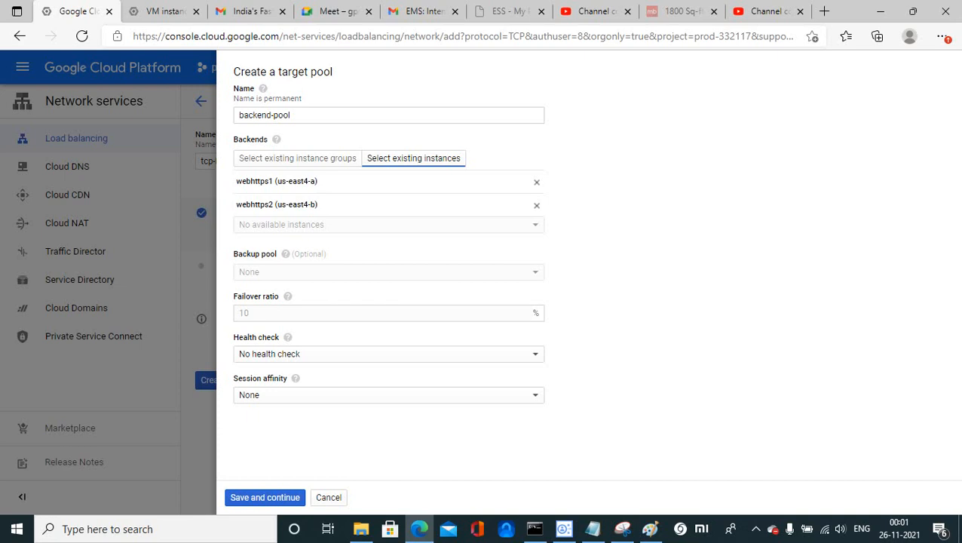
Create and save a health check named tcp-hc01 on port 80 for the target pool
{"action": "left_click", "coordinate": [388, 355]}
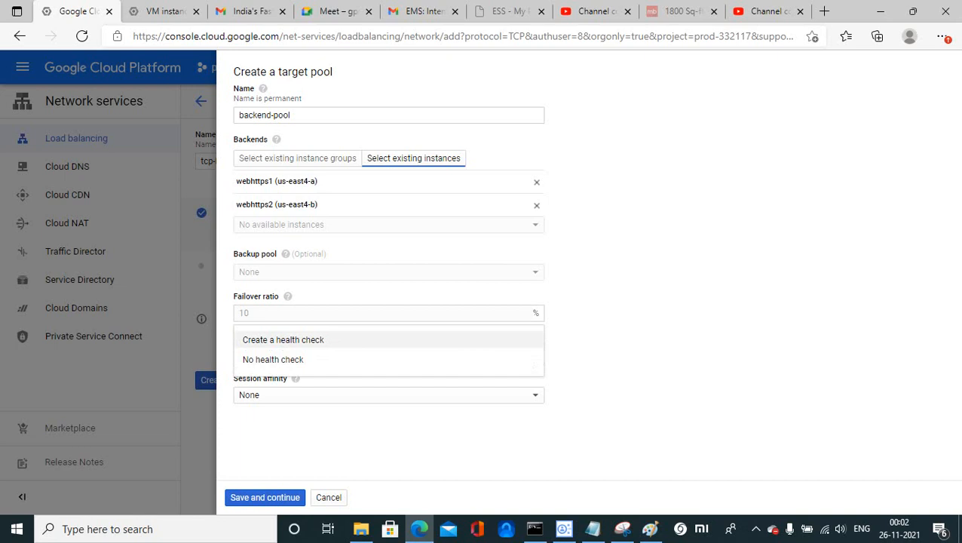
{"action": "left_click", "coordinate": [362, 340]}
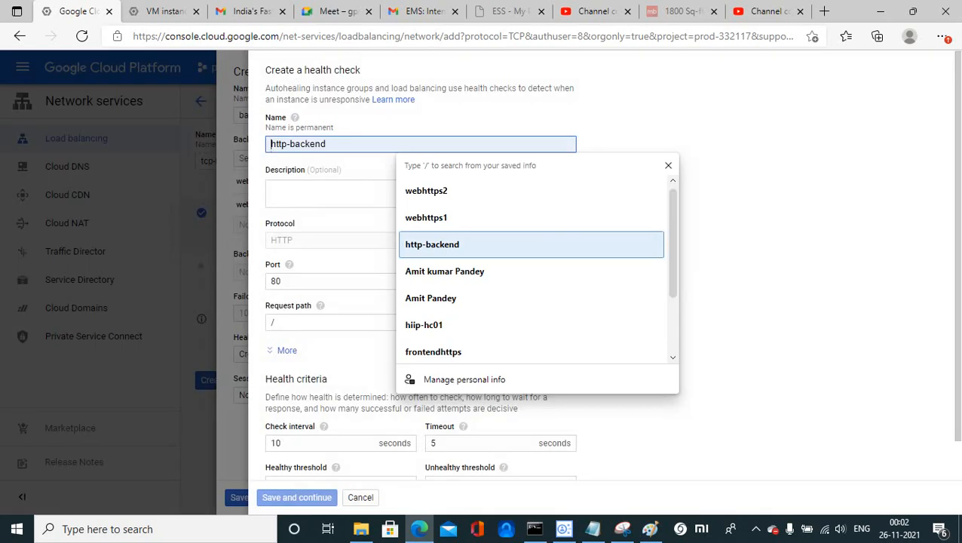
{"action": "key", "text": "Up"}
{"action": "key", "text": "Up"}
{"action": "key", "text": "Up"}
{"action": "key", "text": "Down"}
{"action": "key", "text": "Down"}
{"action": "key", "text": "Down"}
{"action": "key", "text": "Down"}
{"action": "key", "text": "Down"}
{"action": "key", "text": "Down"}
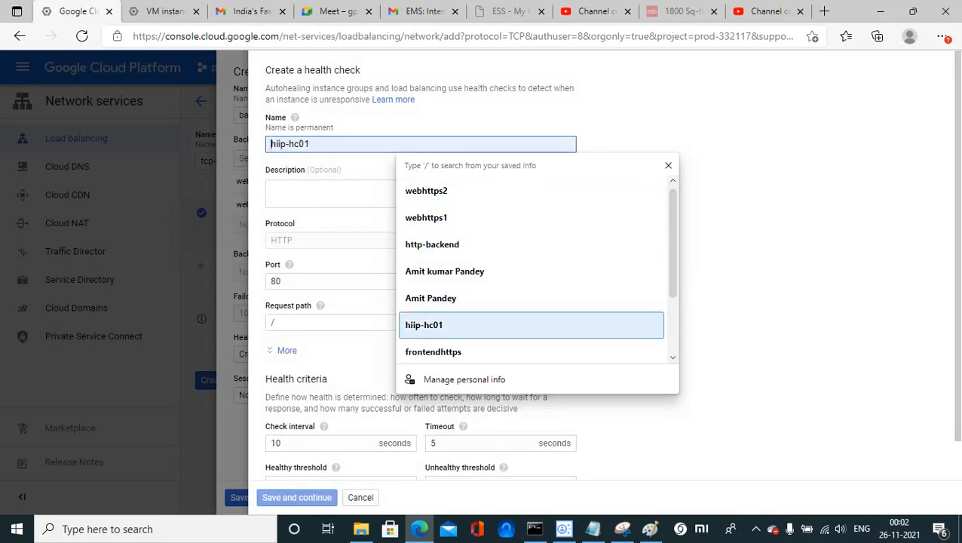
{"action": "key", "text": "Return"}
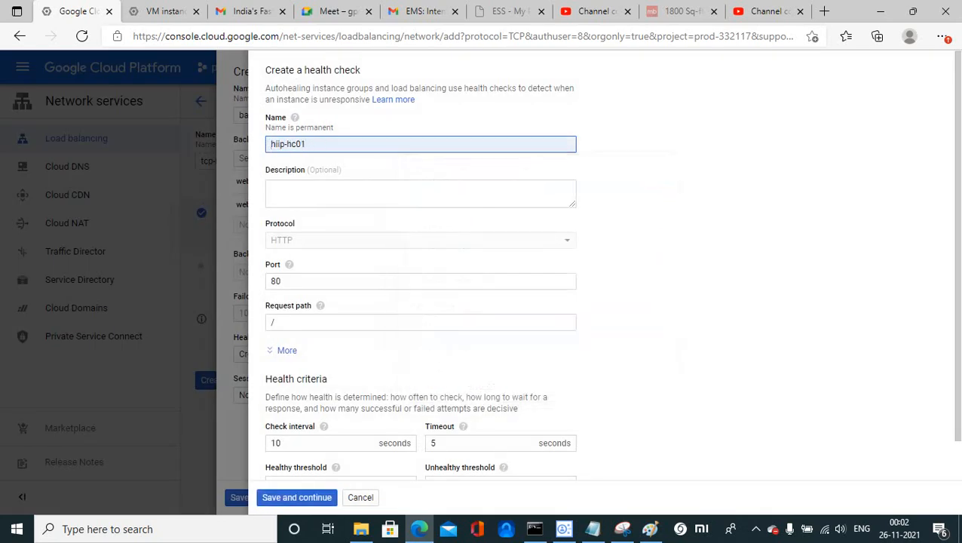
{"action": "left_click", "coordinate": [285, 144]}
{"action": "key", "text": "BackSpace"}
{"action": "key", "text": "BackSpace"}
{"action": "key", "text": "BackSpace"}
{"action": "key", "text": "BackSpace"}
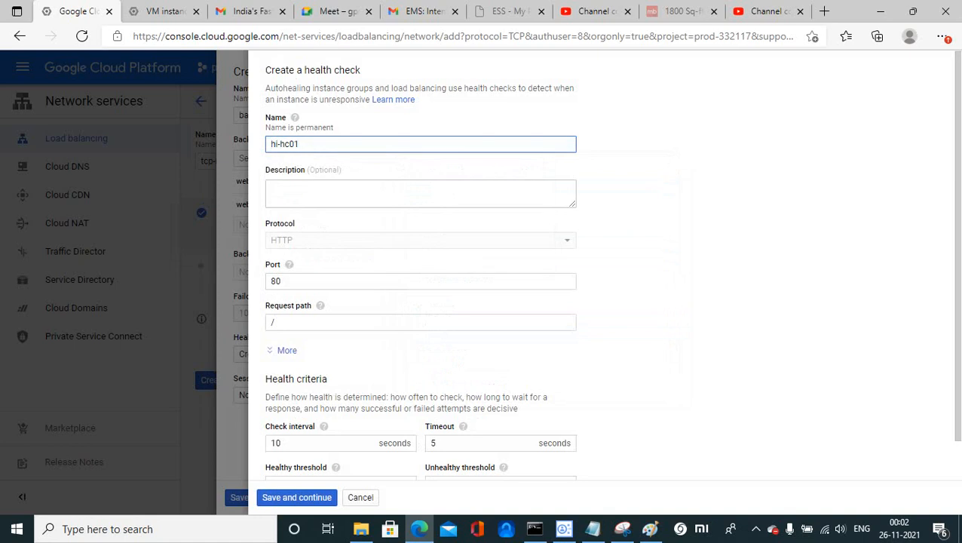
{"action": "type", "text": "tcp"}
{"action": "left_click", "coordinate": [280, 281]}
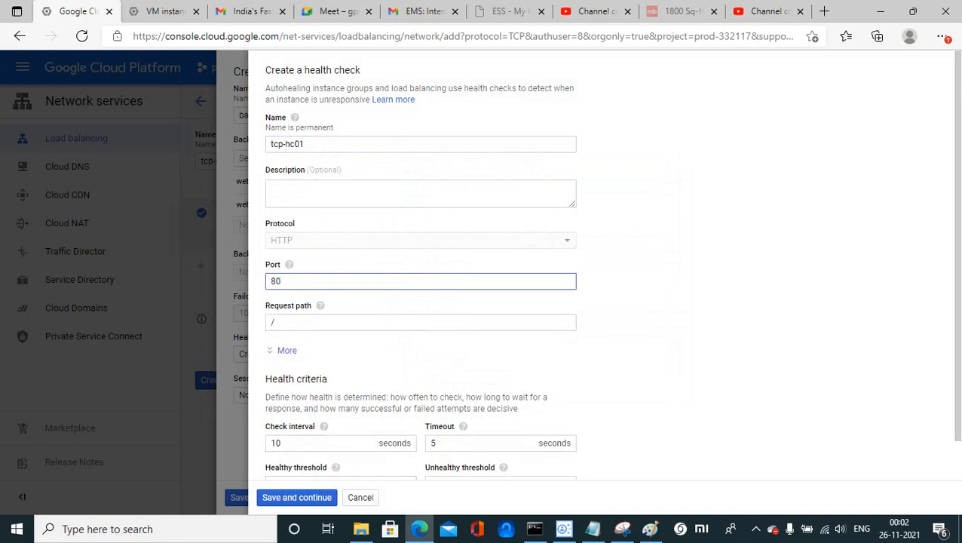
{"action": "left_click", "coordinate": [297, 498]}
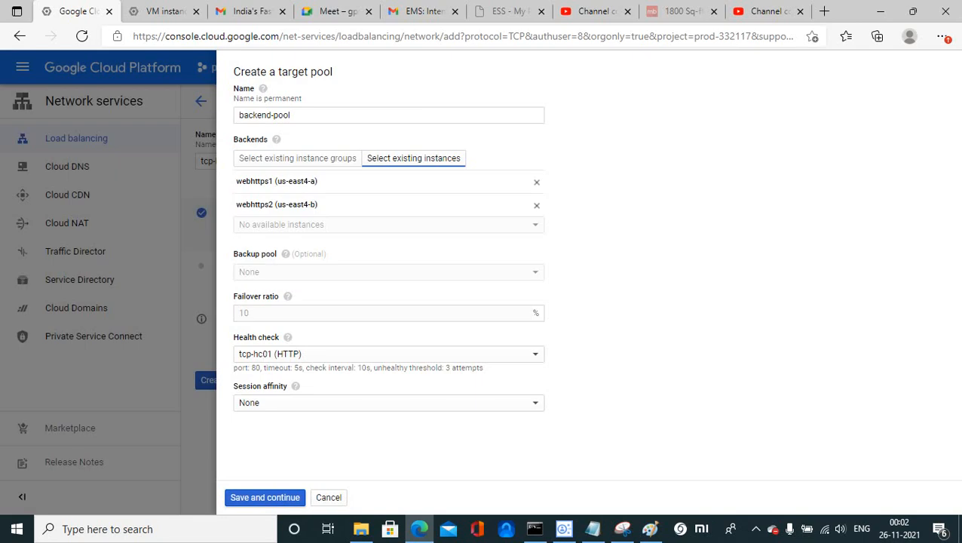
Save the target pool and add a frontend named frontendhttps on port 80
{"action": "left_click", "coordinate": [265, 498]}
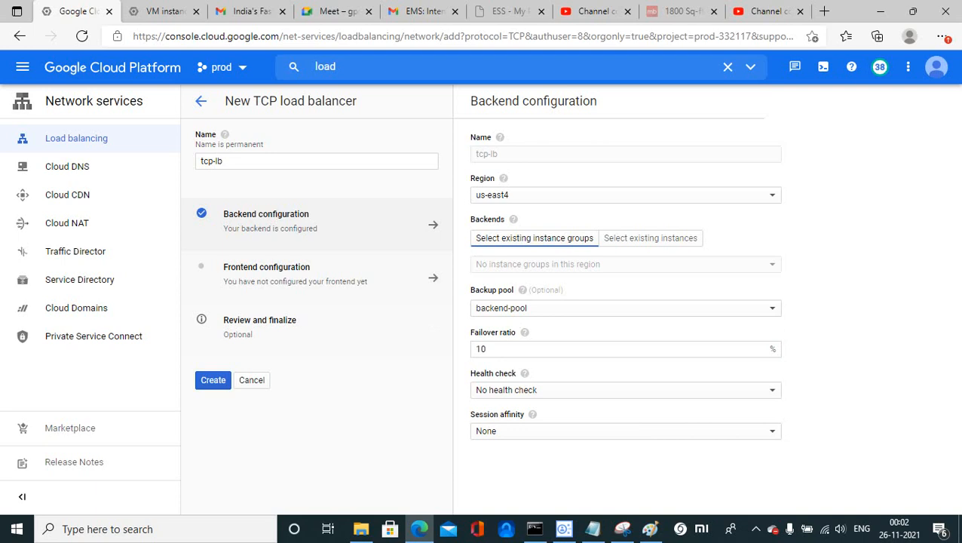
{"action": "left_click", "coordinate": [295, 274]}
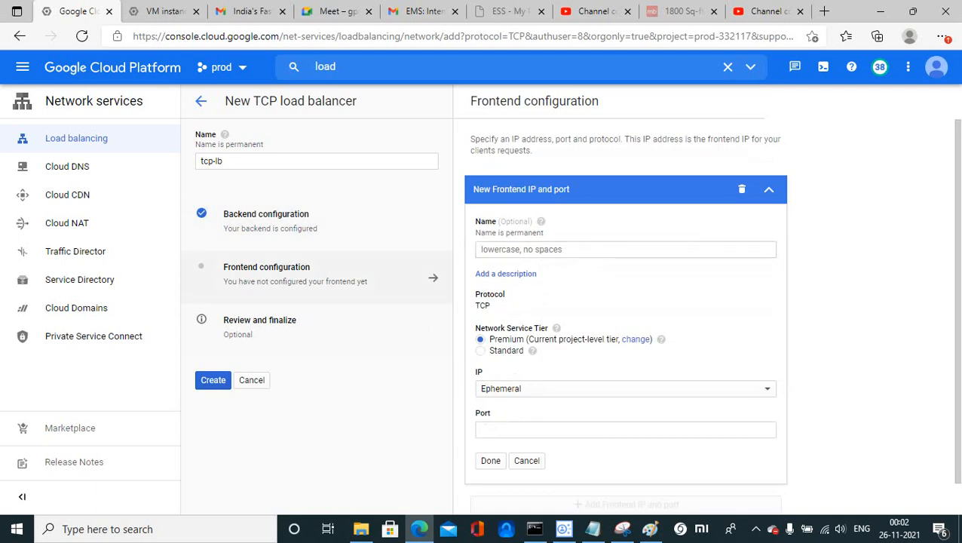
{"action": "left_click", "coordinate": [481, 248]}
{"action": "type", "text": "fr"}
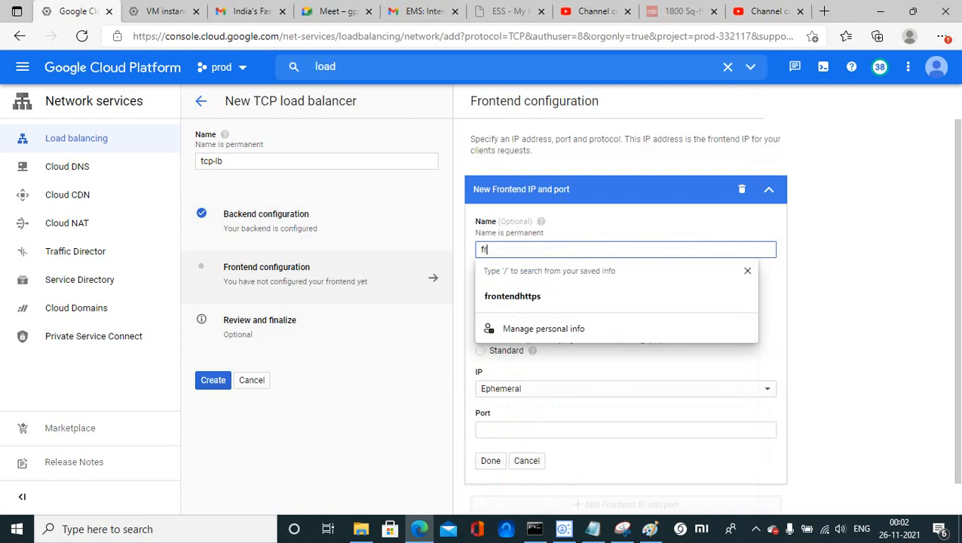
{"action": "type", "text": "ontend"}
{"action": "key", "text": "Down"}
{"action": "key", "text": "Return"}
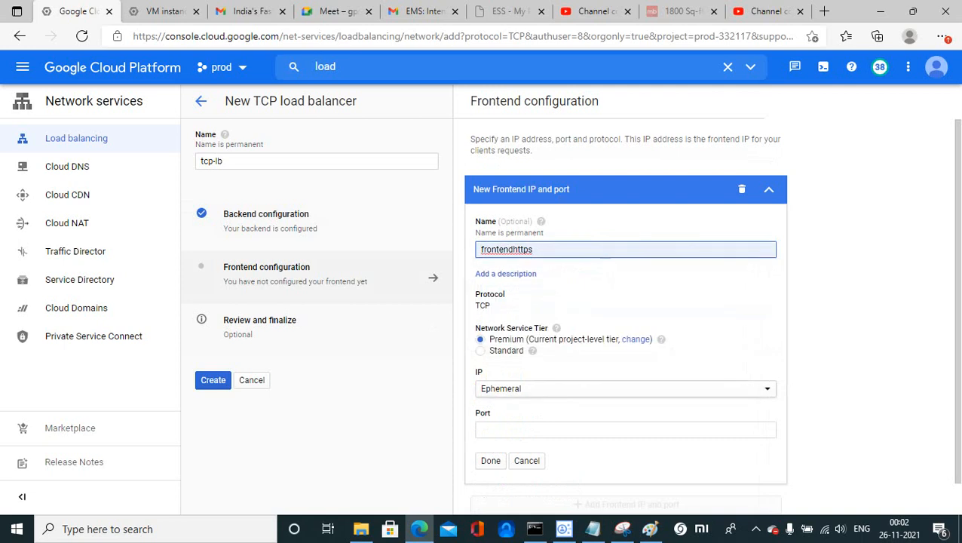
{"action": "left_click", "coordinate": [625, 430]}
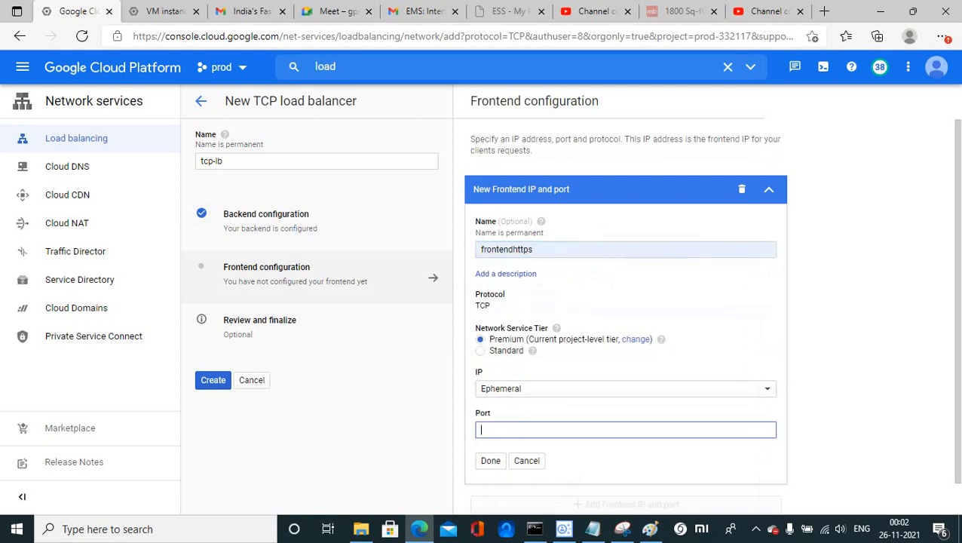
{"action": "type", "text": "80"}
{"action": "left_click", "coordinate": [490, 460]}
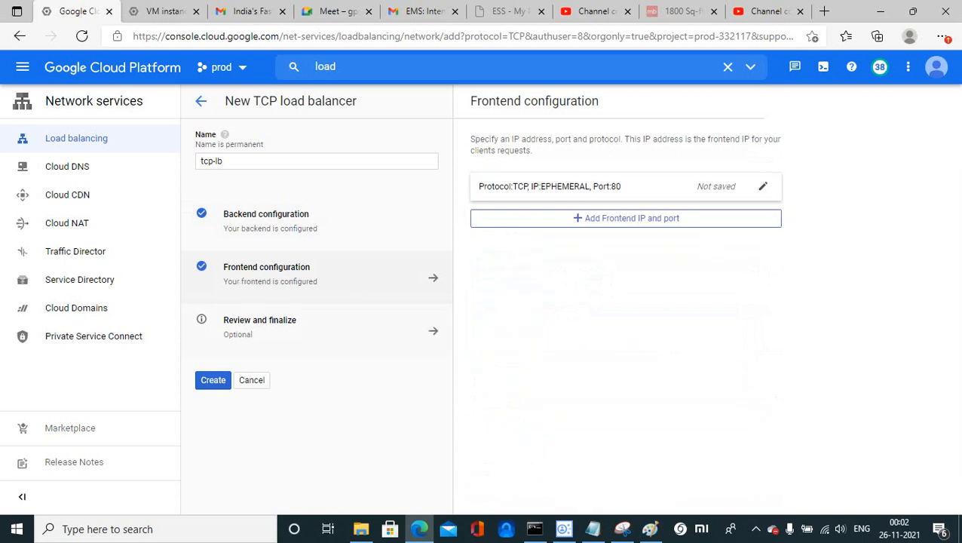
Create a health check named hc01 for the backend and create the tcp-lb load balancer
{"action": "left_click", "coordinate": [260, 320]}
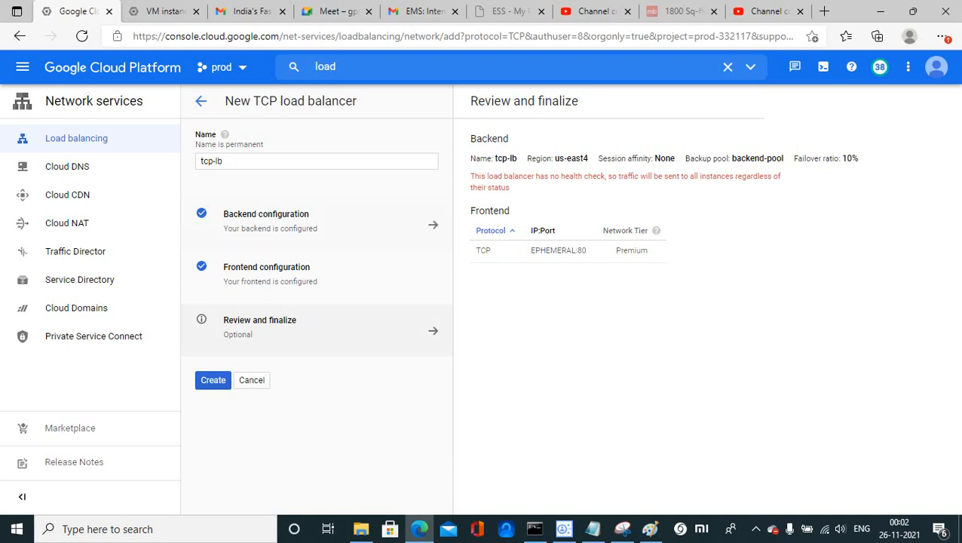
{"action": "left_click", "coordinate": [317, 221]}
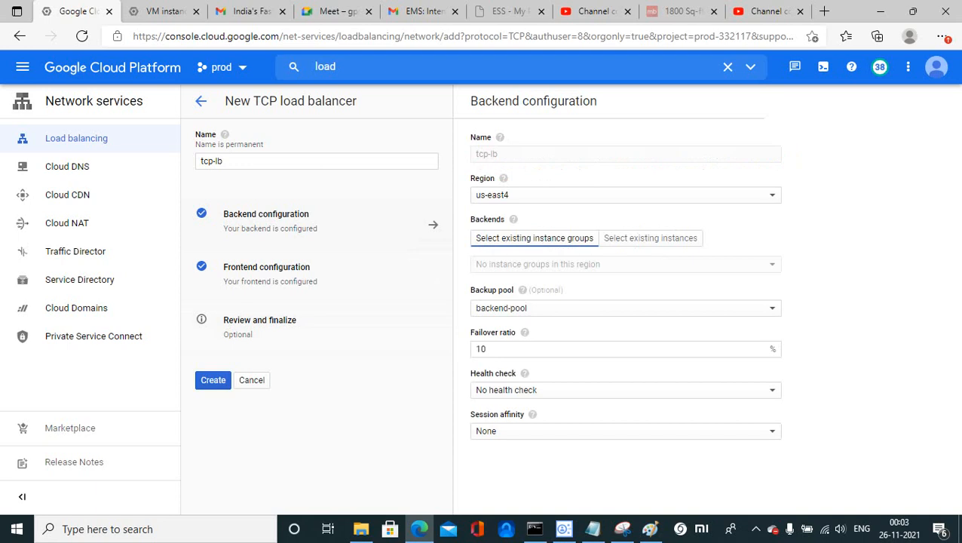
{"action": "left_click", "coordinate": [626, 389]}
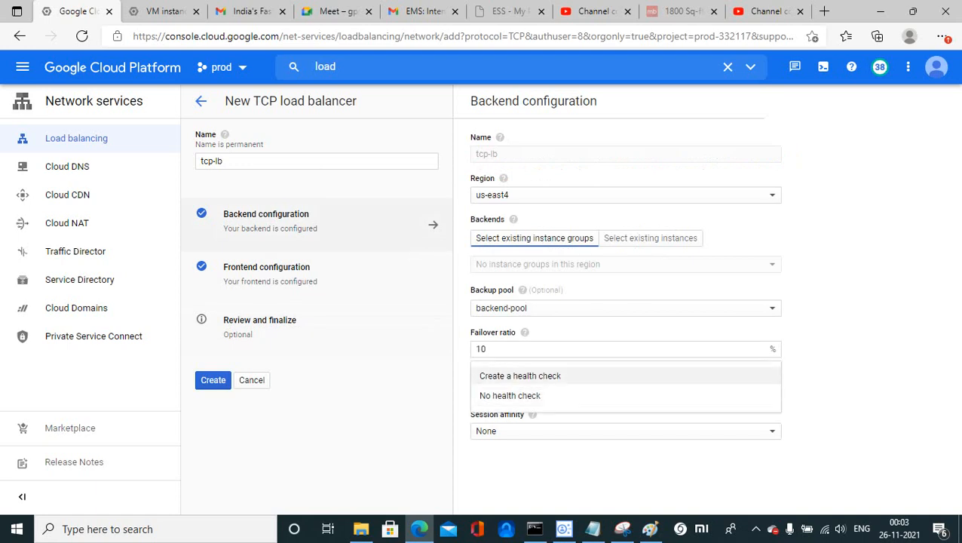
{"action": "key", "text": "Return"}
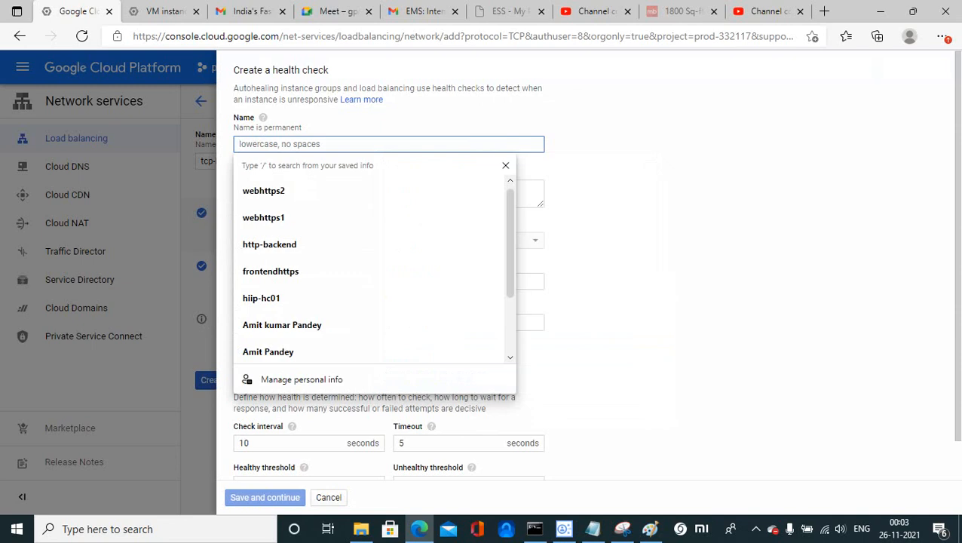
{"action": "type", "text": "hc01"}
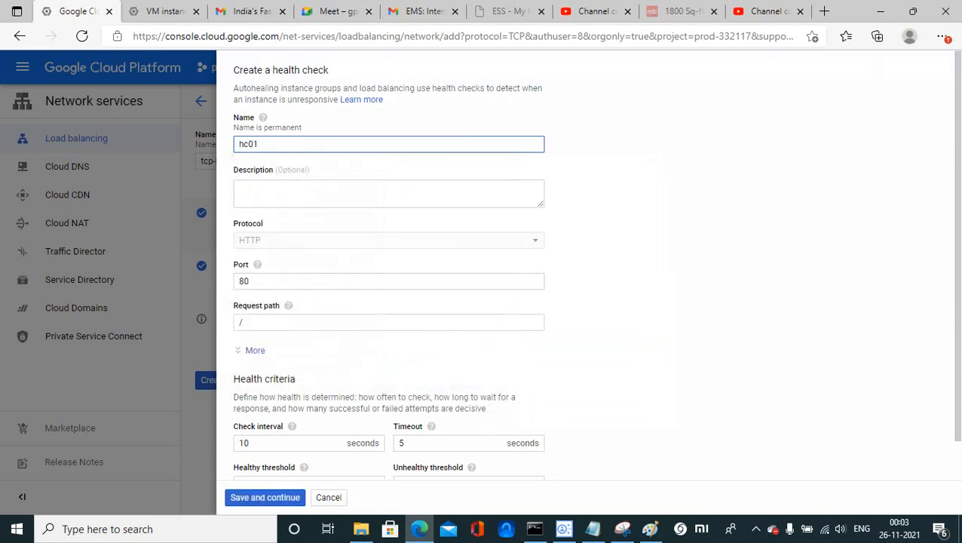
{"action": "scroll", "coordinate": [389, 271], "scroll_direction": "down", "scroll_amount": 1}
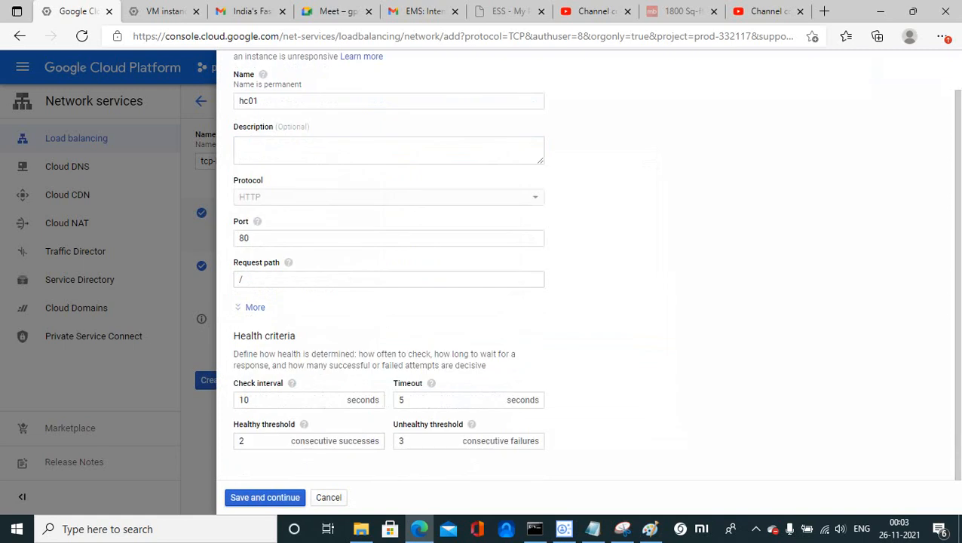
{"action": "key", "text": "Return"}
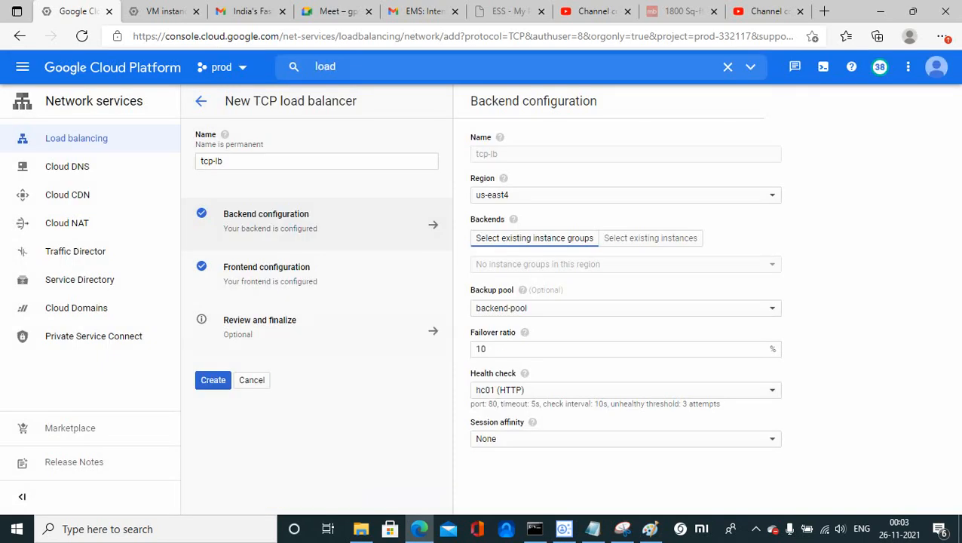
{"action": "left_click", "coordinate": [260, 325]}
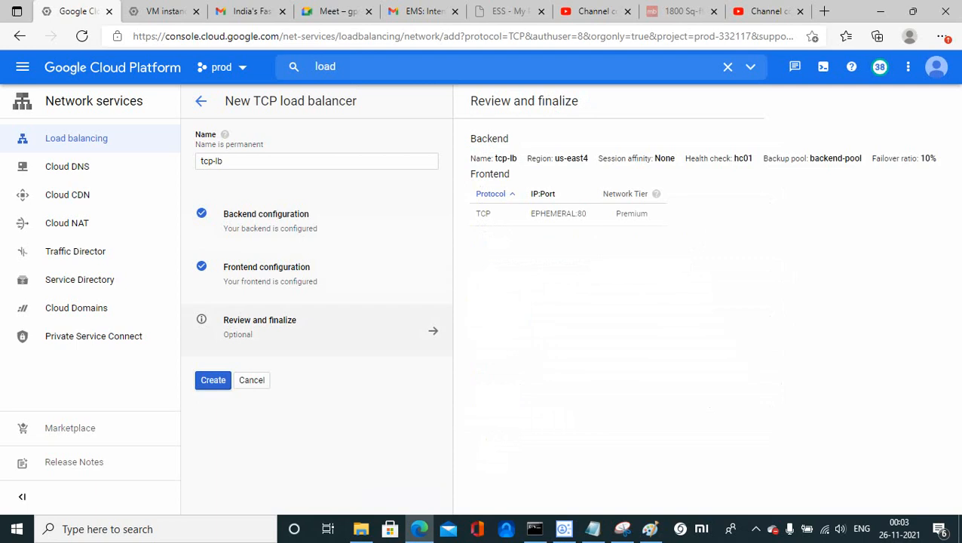
{"action": "left_click", "coordinate": [214, 380]}
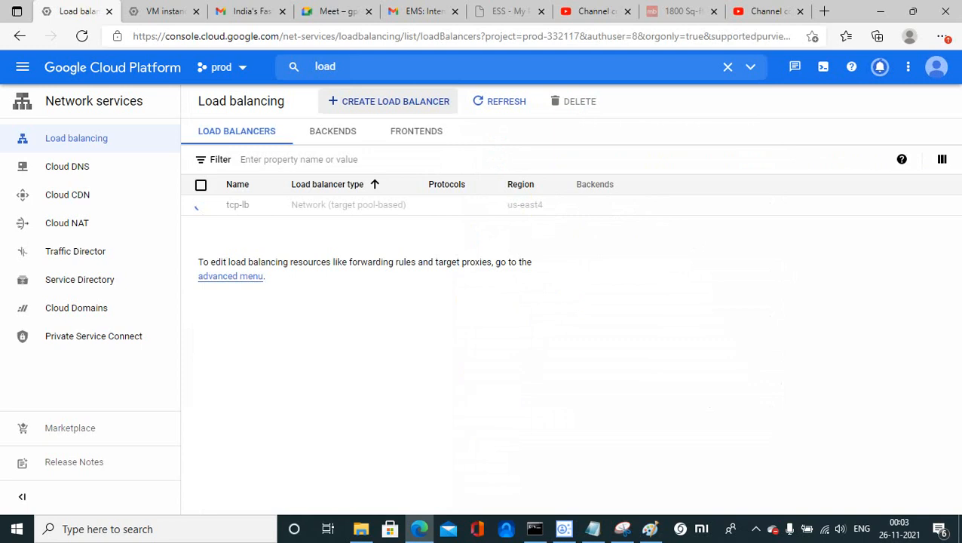
Start another TCP load balancer that only balances traffic between the VMs in a single region
{"action": "left_click", "coordinate": [389, 101]}
{"action": "left_click", "coordinate": [652, 348]}
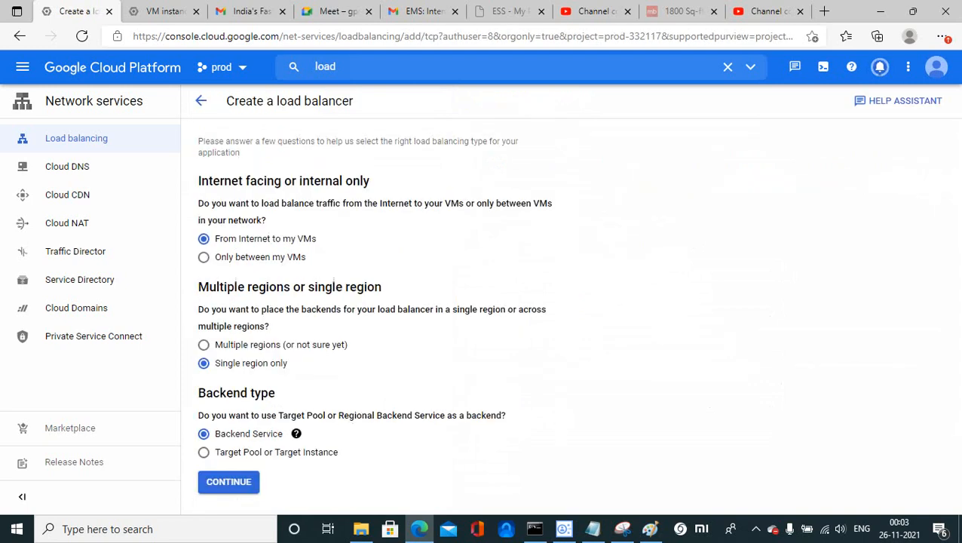
{"action": "left_click", "coordinate": [204, 257]}
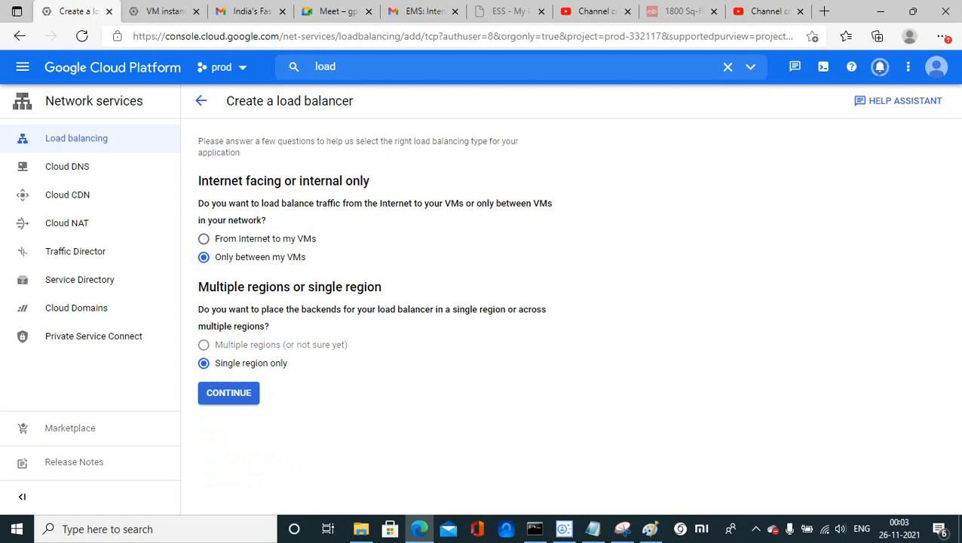
{"action": "left_click", "coordinate": [228, 393]}
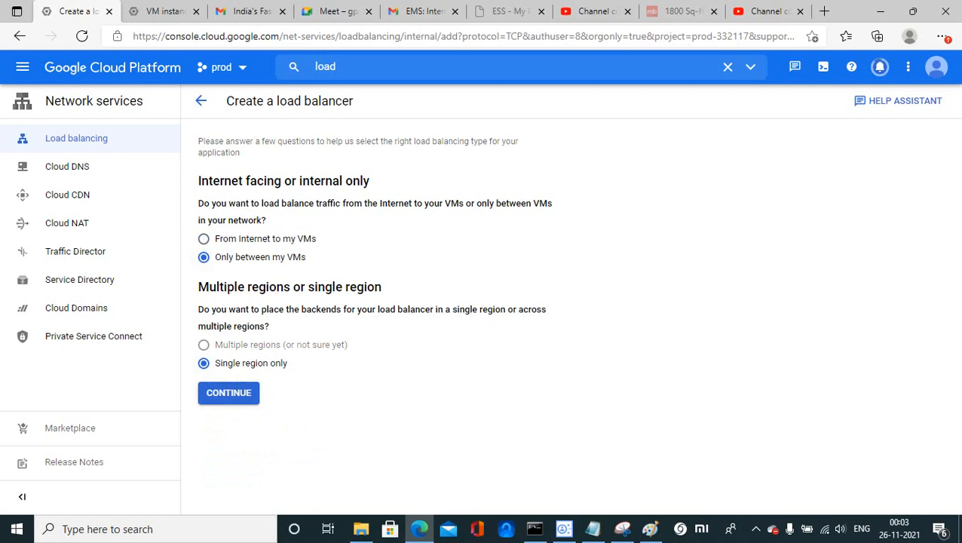
Name the internal load balancer tcplb1 and set its region to us-east4 (Northern Virginia) and network to prod-vpc
{"action": "left_click", "coordinate": [311, 143]}
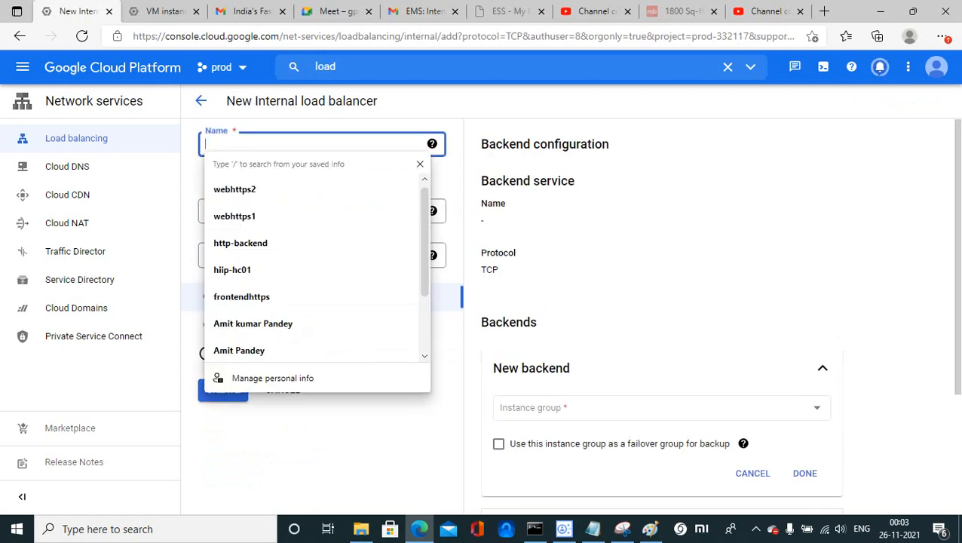
{"action": "type", "text": "tc"}
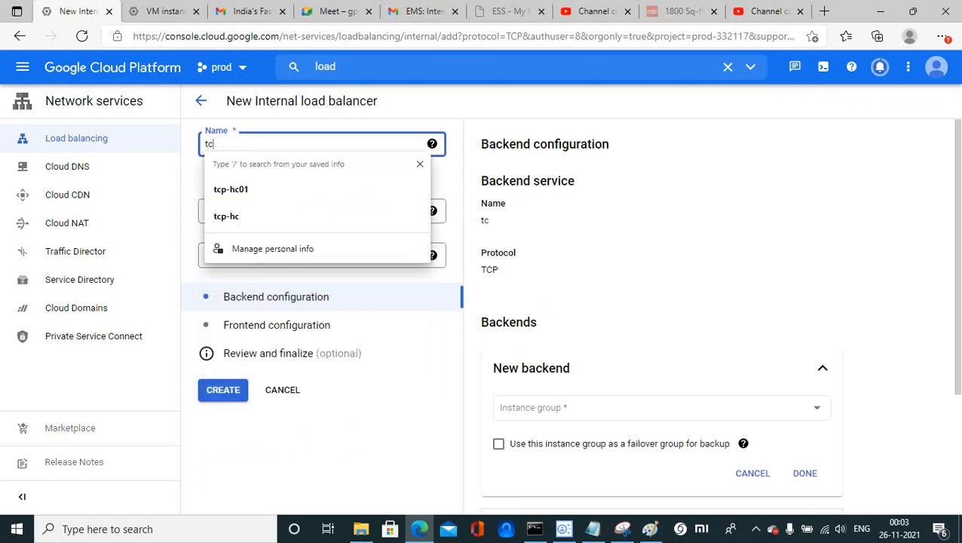
{"action": "type", "text": "plb1"}
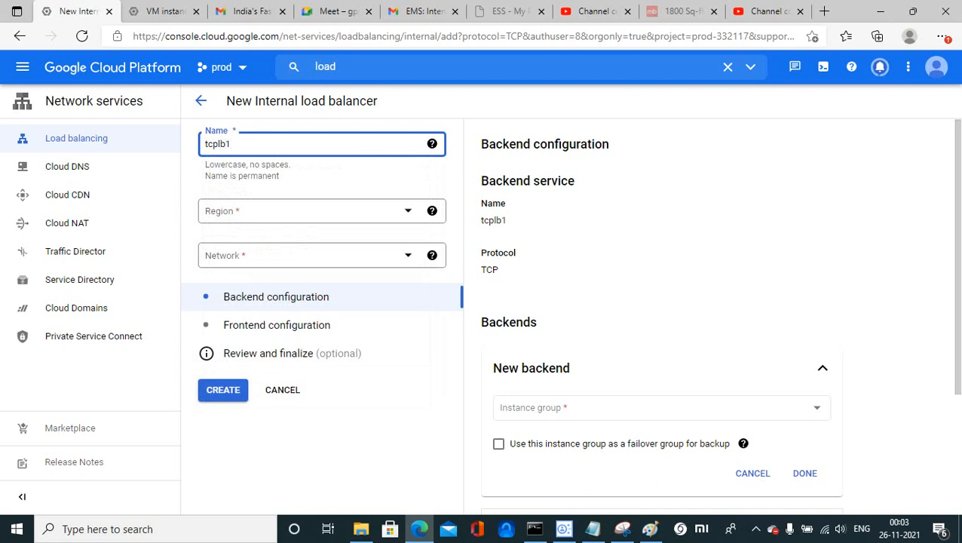
{"action": "left_click", "coordinate": [322, 211]}
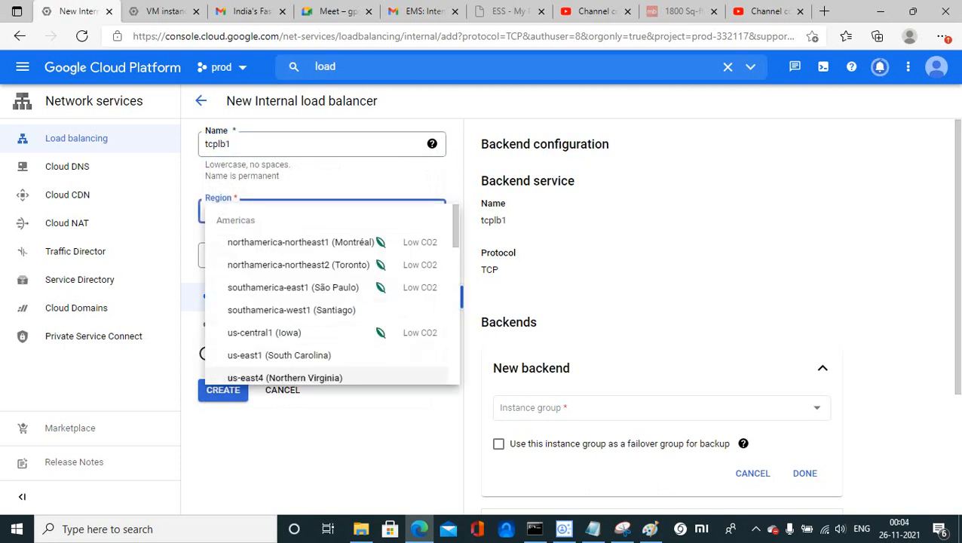
{"action": "left_click", "coordinate": [285, 378]}
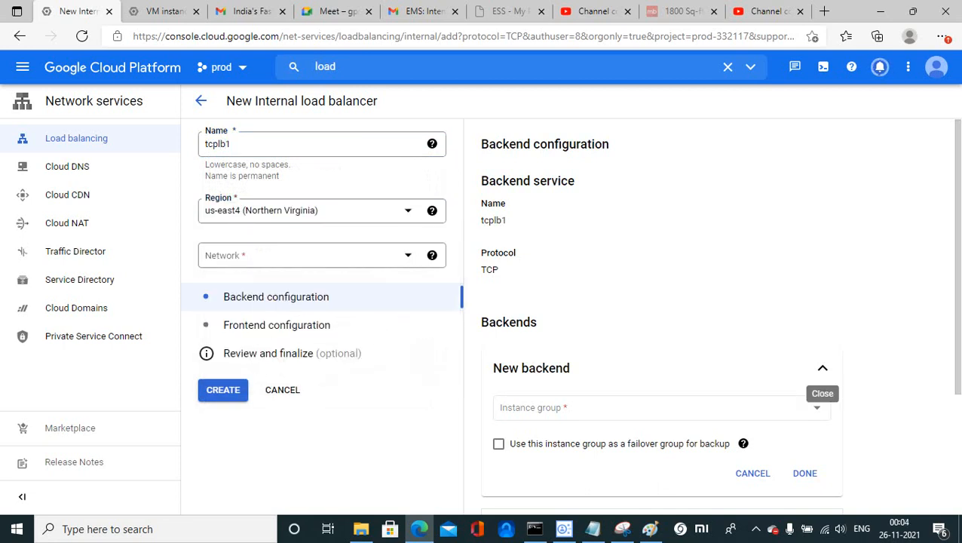
{"action": "left_click", "coordinate": [302, 255]}
{"action": "left_click", "coordinate": [226, 304]}
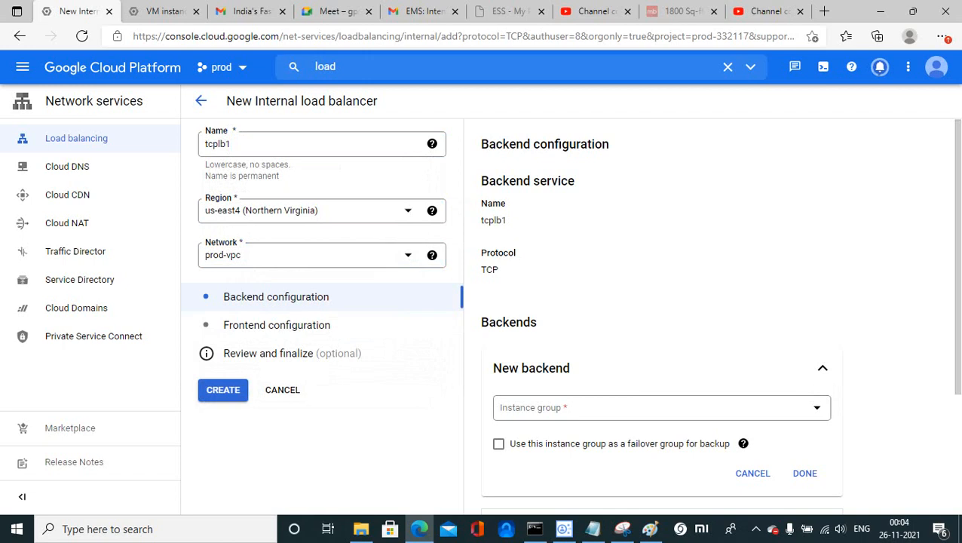
Add instance-group-1 (us-east4-a) and instance-group-2 (us-east4-b) as backends
{"action": "left_click", "coordinate": [662, 407]}
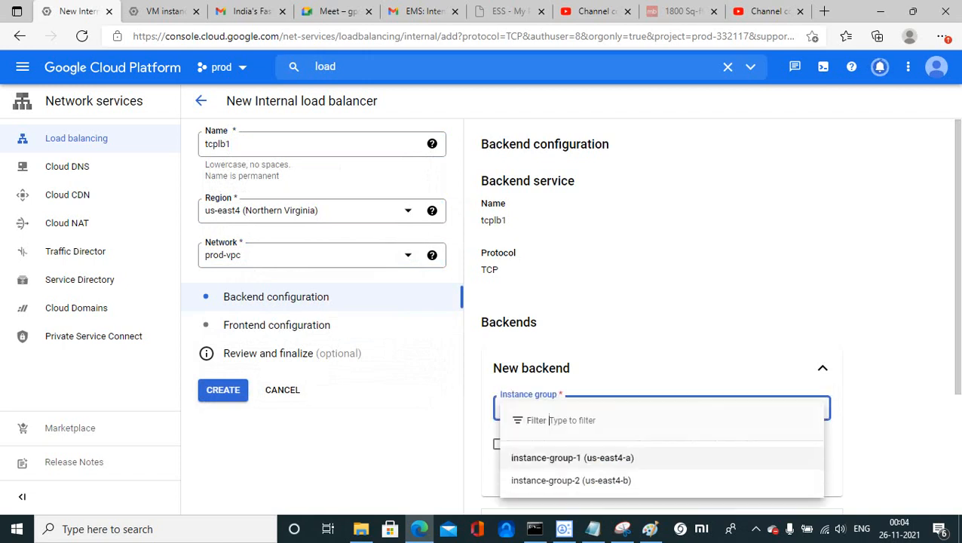
{"action": "left_click", "coordinate": [573, 456]}
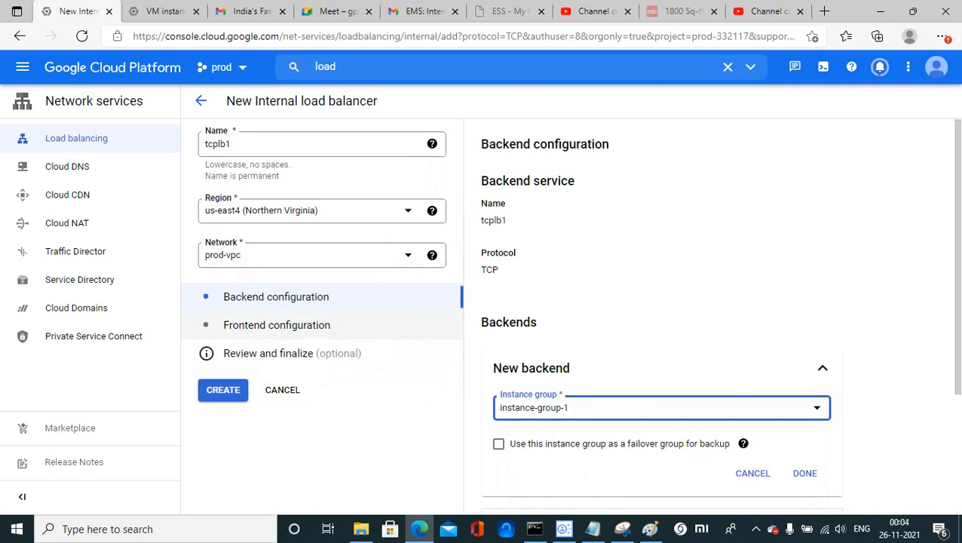
{"action": "left_click", "coordinate": [804, 472]}
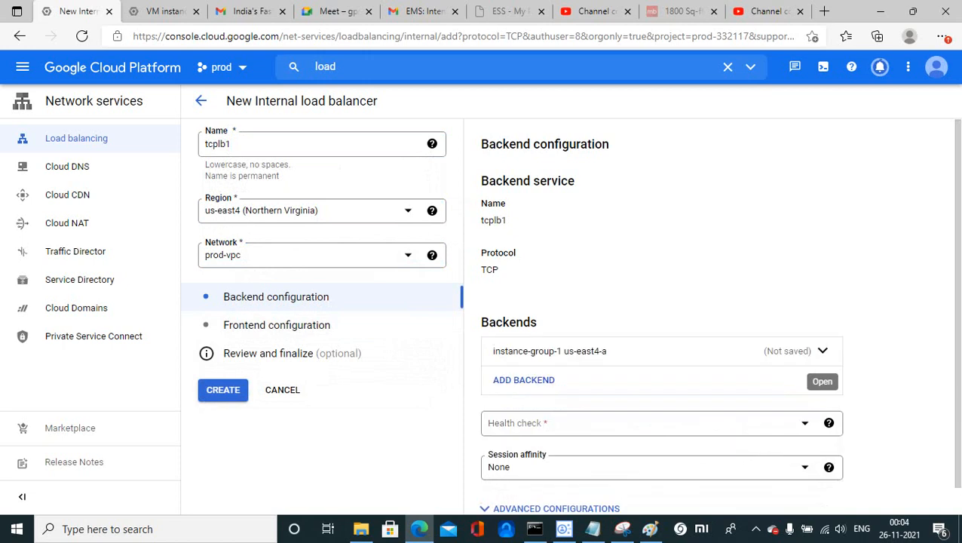
{"action": "left_click", "coordinate": [818, 380]}
{"action": "left_click", "coordinate": [754, 438]}
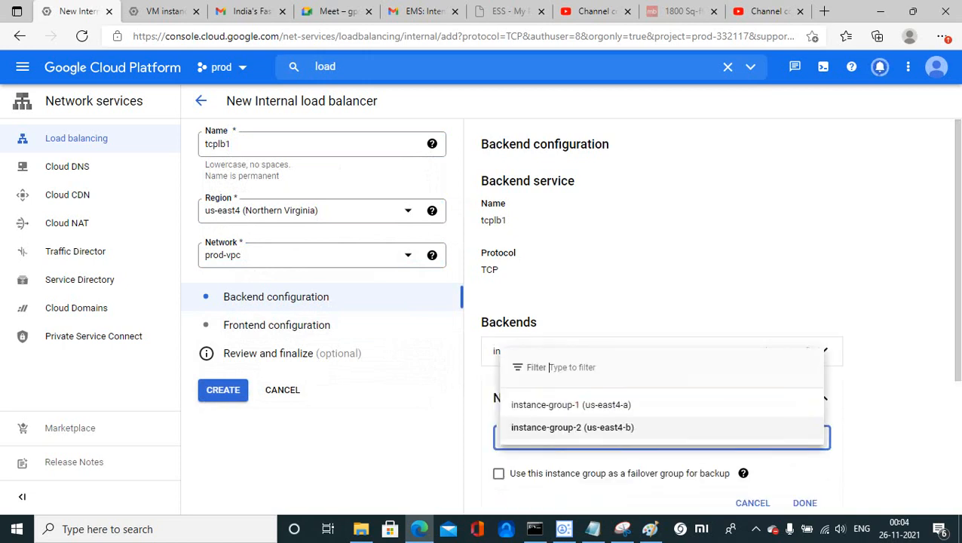
{"action": "left_click", "coordinate": [573, 427]}
{"action": "left_click", "coordinate": [804, 502]}
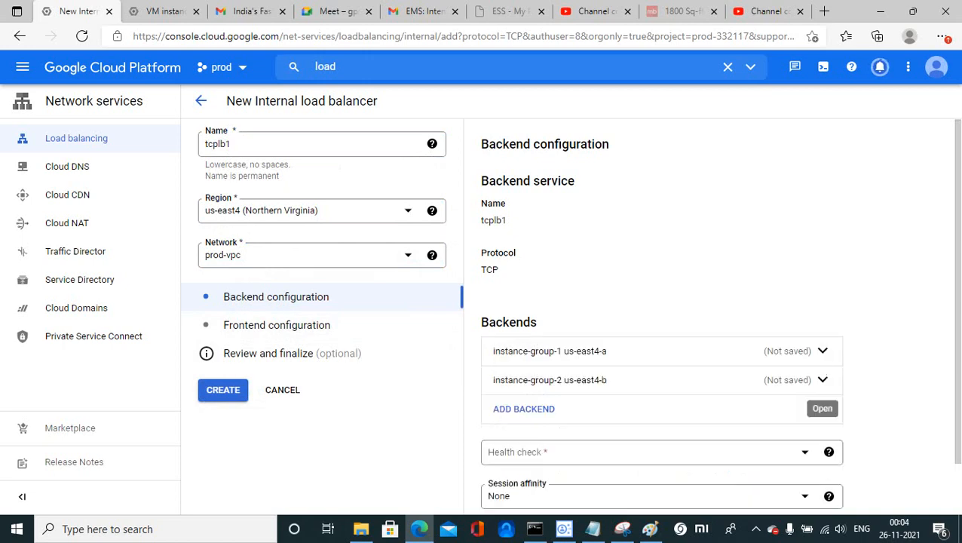
Assign the existing health check https-hc01 to the backend service
{"action": "left_click", "coordinate": [641, 452]}
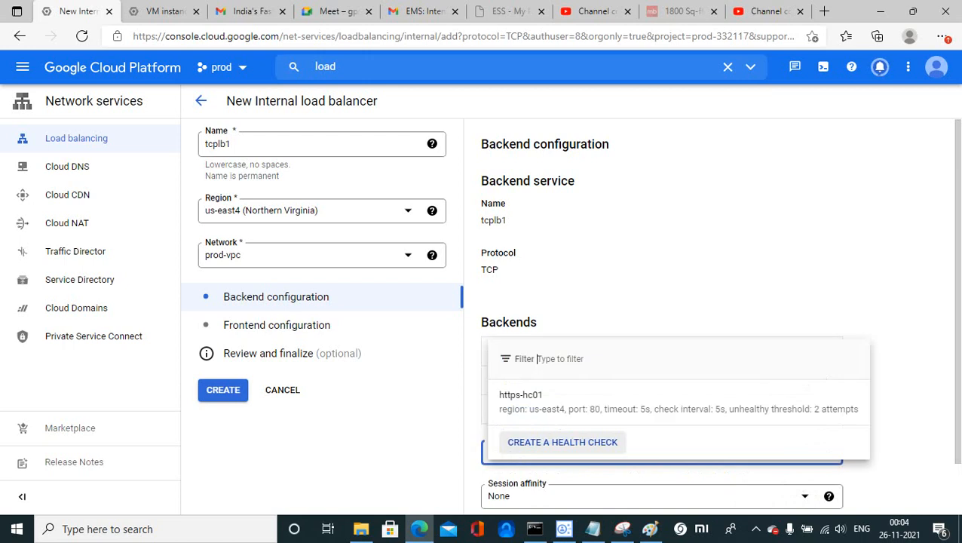
{"action": "left_click", "coordinate": [527, 337]}
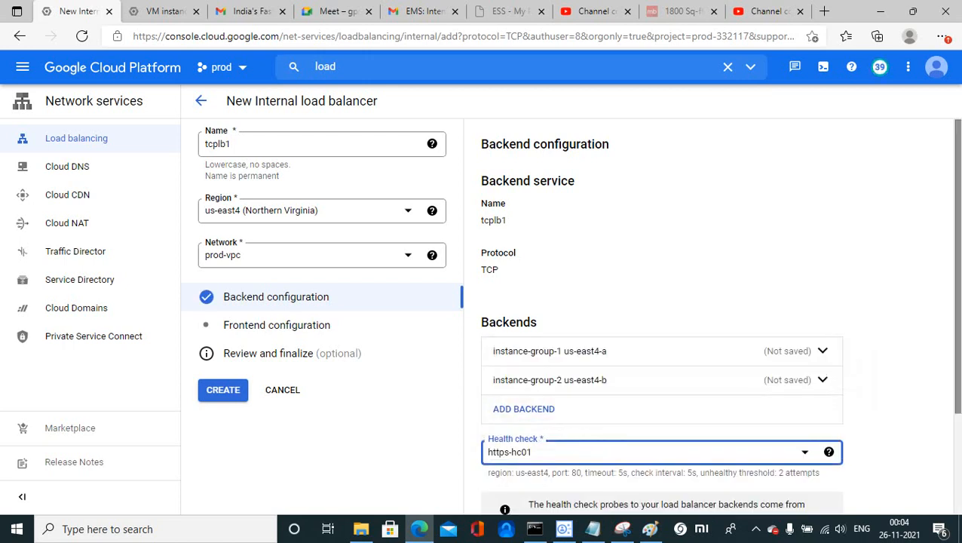
{"action": "scroll", "coordinate": [662, 317], "scroll_direction": "down", "scroll_amount": 3}
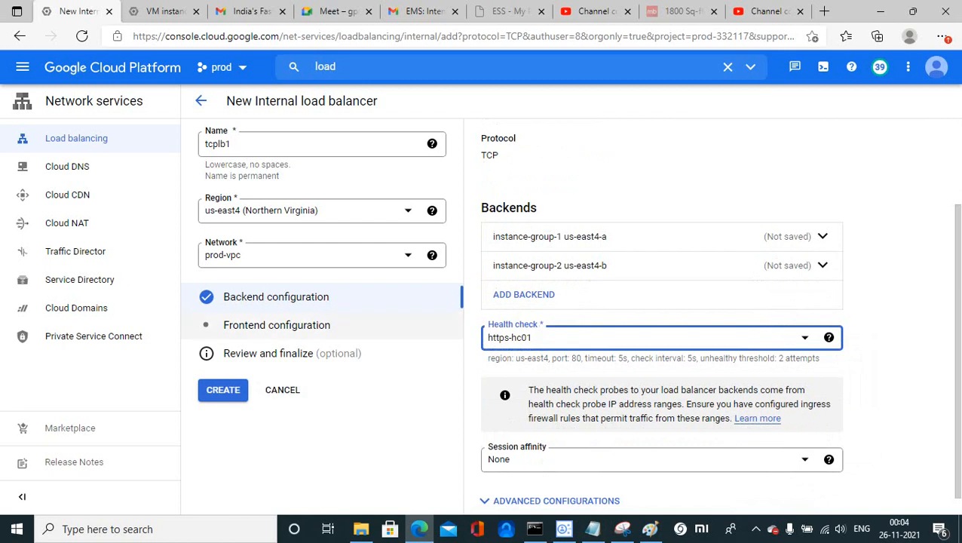
Begin the frontend configuration for tcplb1 and name the new frontend frontendhttps
{"action": "left_click", "coordinate": [277, 325]}
{"action": "left_click", "coordinate": [528, 232]}
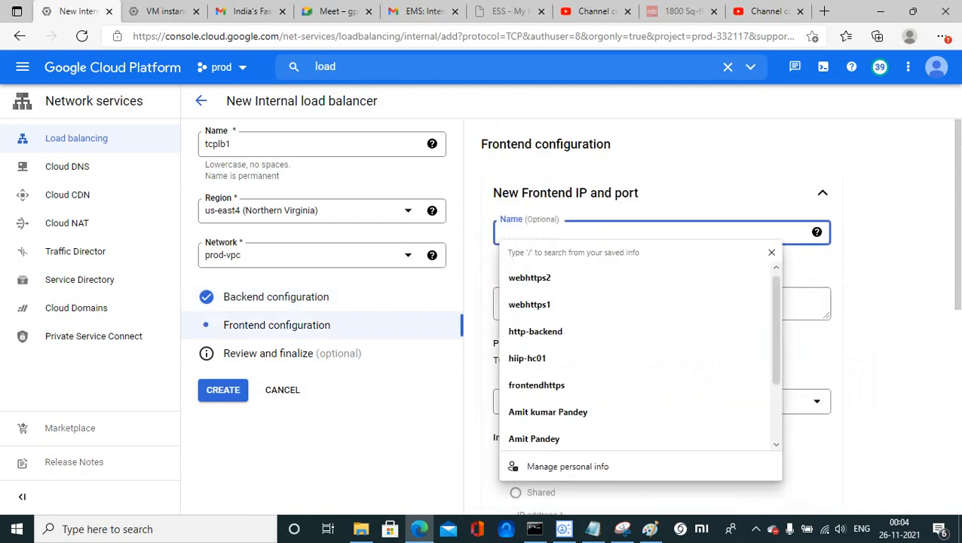
{"action": "type", "text": "frontend"}
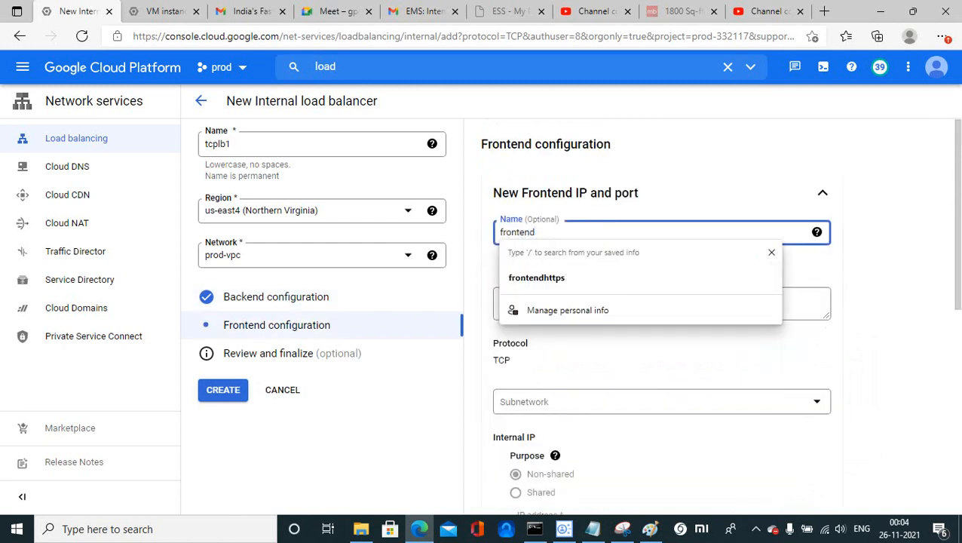
{"action": "key", "text": "Down"}
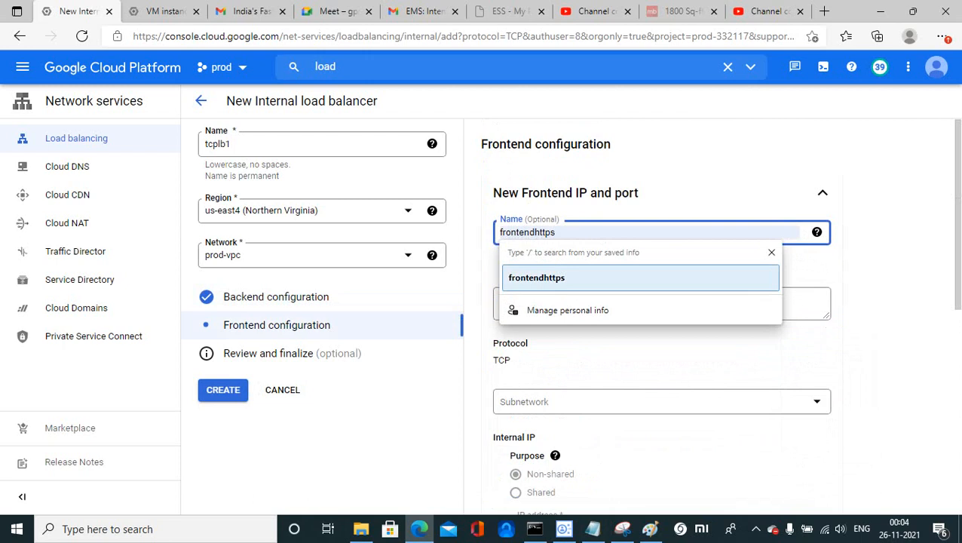
{"action": "key", "text": "Return"}
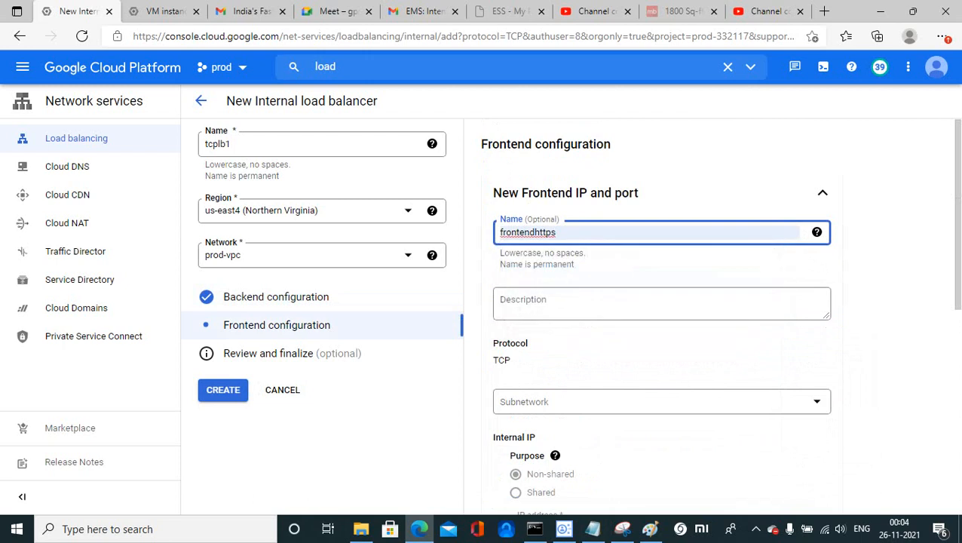
Set the frontend's subnetwork to prod-subnet1, have it forward all ports, and finish the frontend entry
{"action": "scroll", "coordinate": [662, 317], "scroll_direction": "down", "scroll_amount": 3}
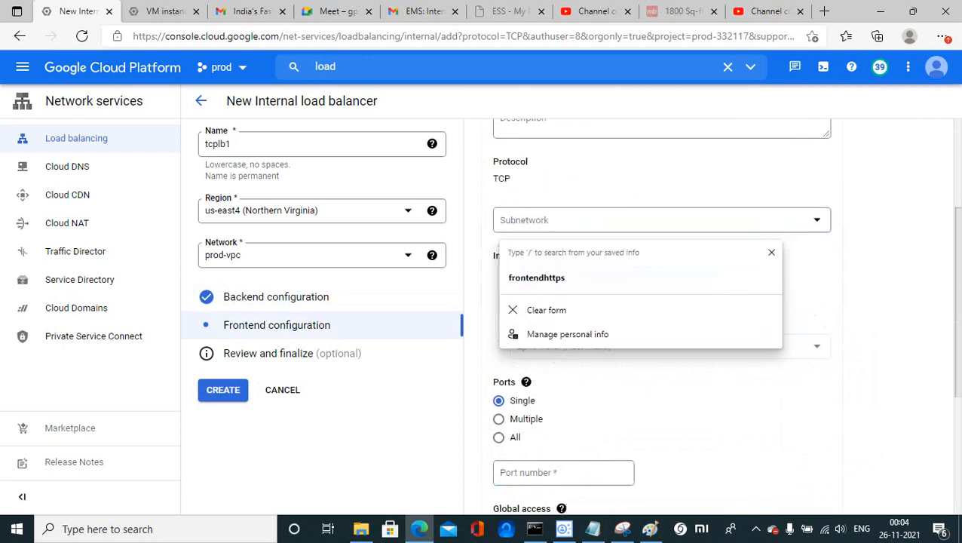
{"action": "left_click", "coordinate": [662, 178]}
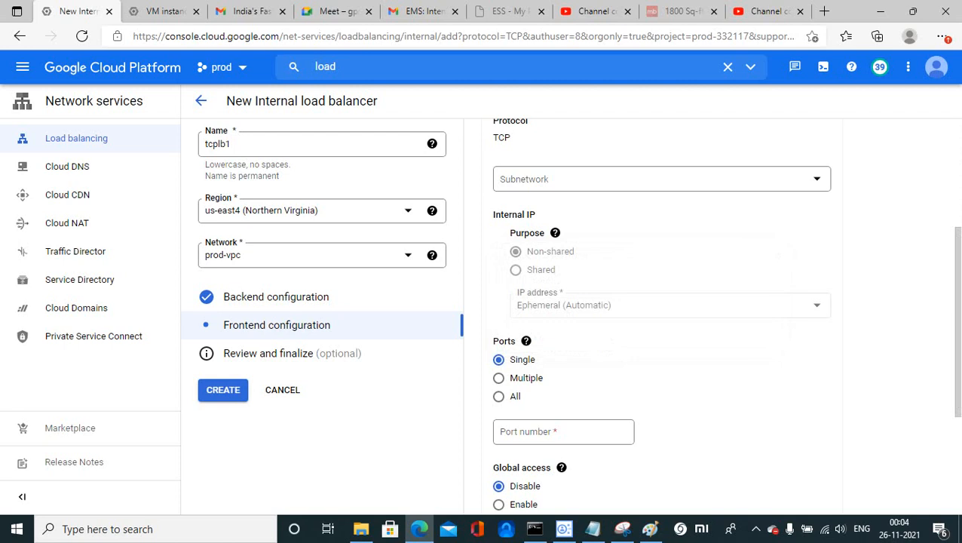
{"action": "left_click", "coordinate": [564, 234]}
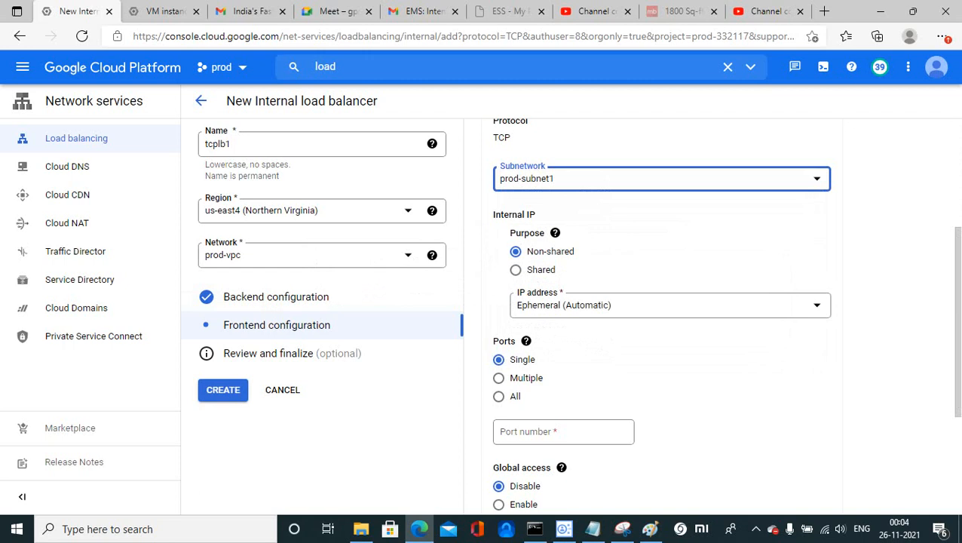
{"action": "left_click", "coordinate": [498, 396]}
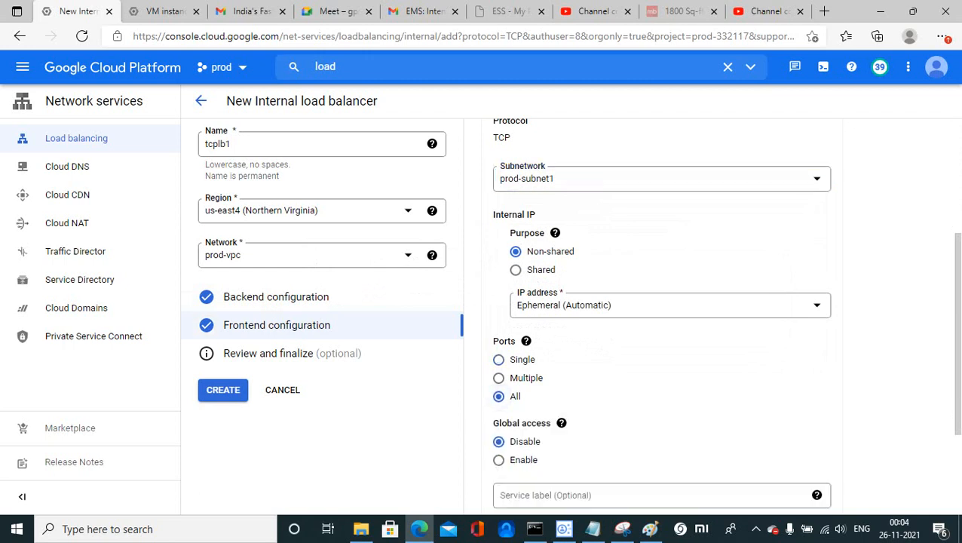
{"action": "scroll", "coordinate": [655, 317], "scroll_direction": "down", "scroll_amount": 3}
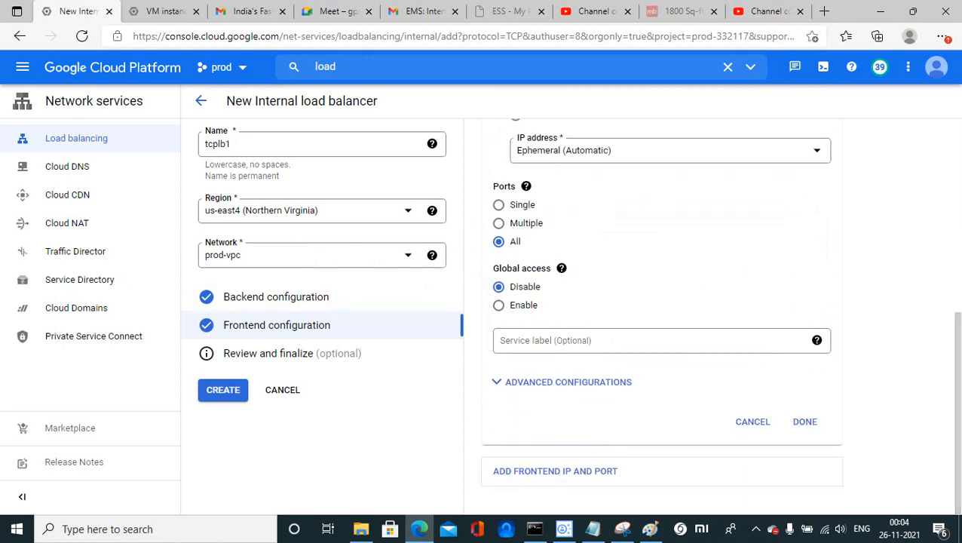
{"action": "left_click", "coordinate": [562, 268]}
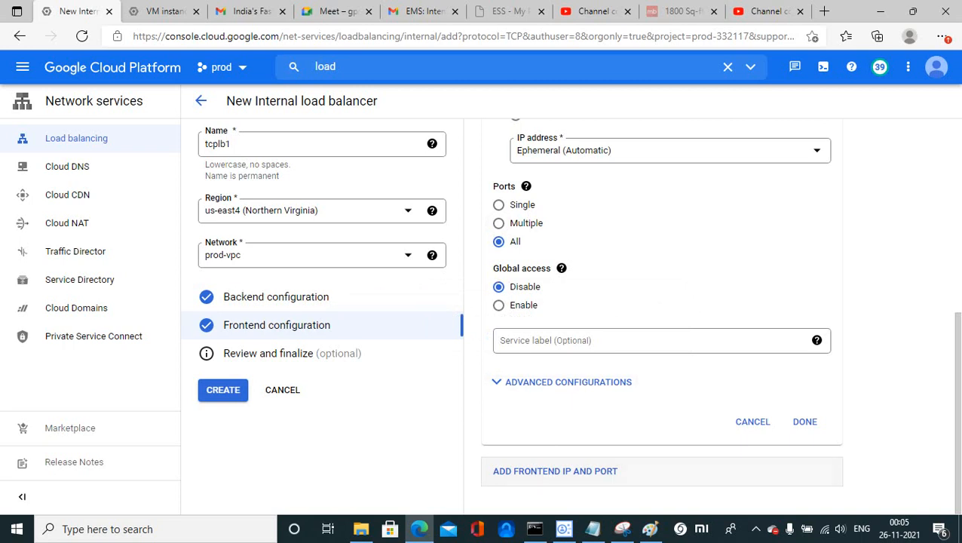
{"action": "left_click", "coordinate": [804, 421]}
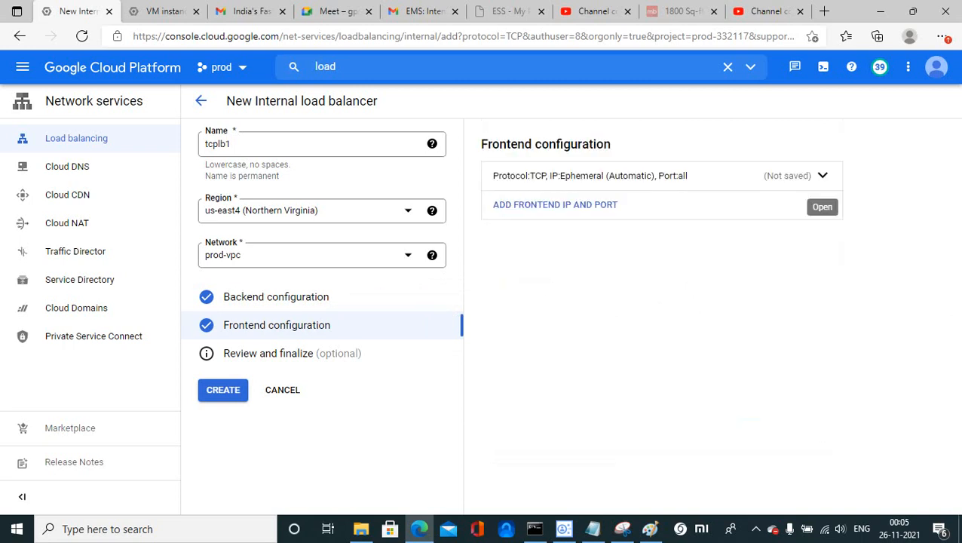
Review the frontend and backend settings of tcplb1 and try to create the internal load balancer
{"action": "left_click", "coordinate": [267, 353]}
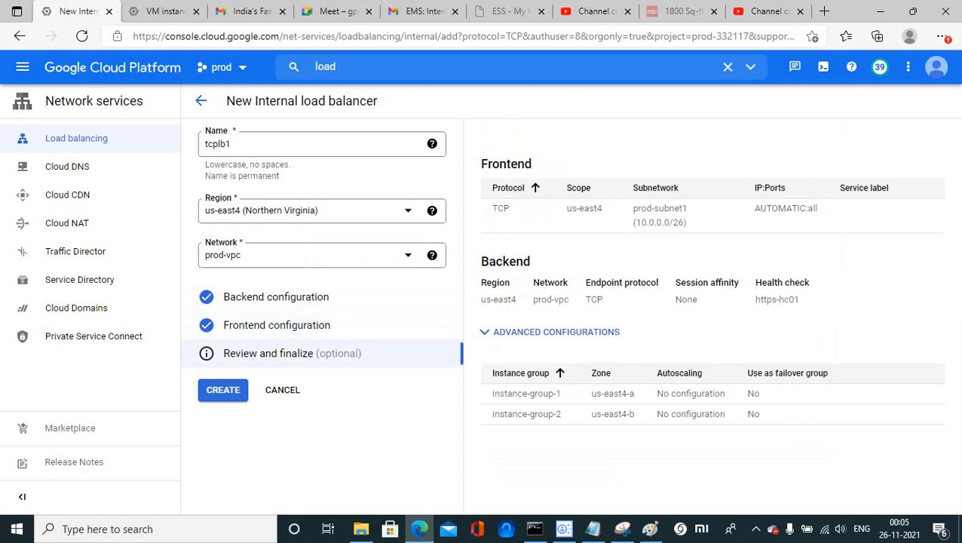
{"action": "left_click", "coordinate": [222, 390]}
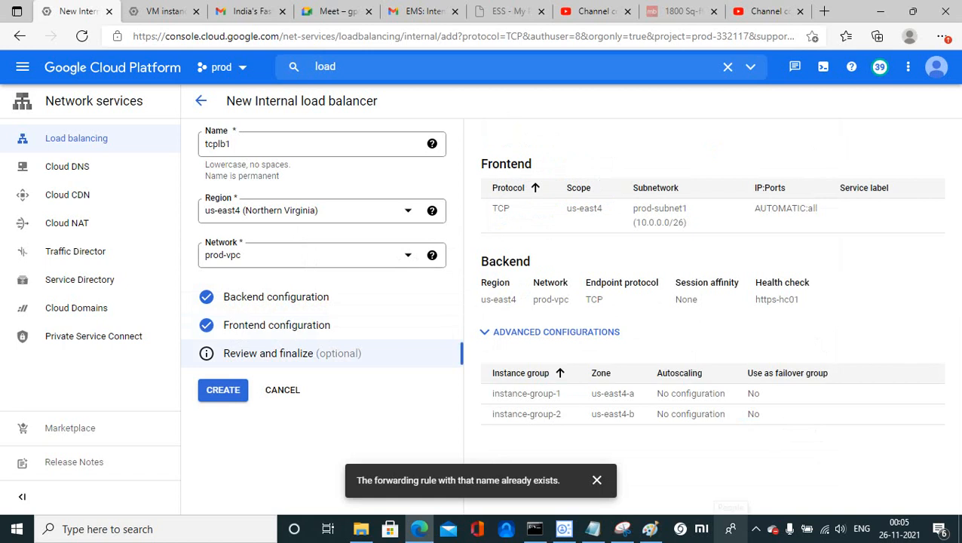
{"action": "left_click", "coordinate": [757, 528]}
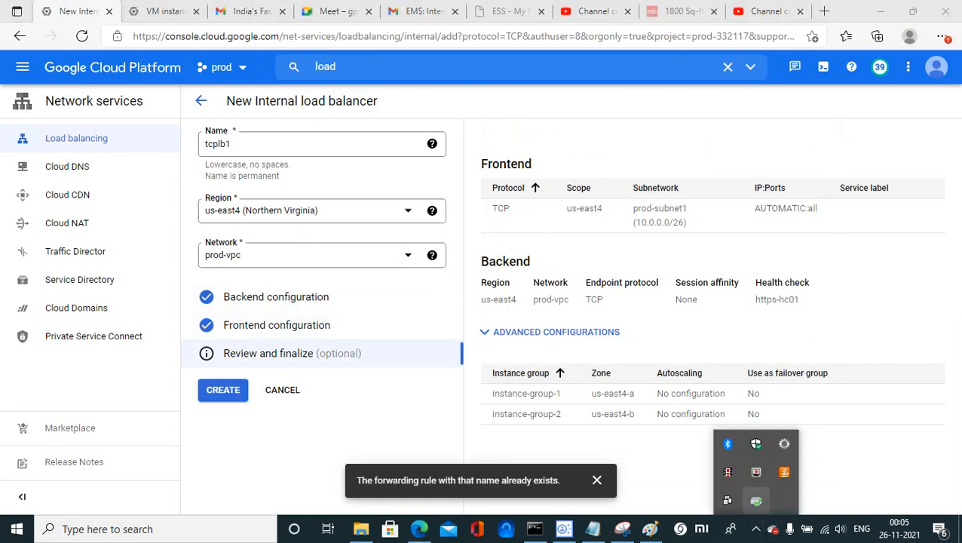
{"action": "left_click", "coordinate": [728, 471]}
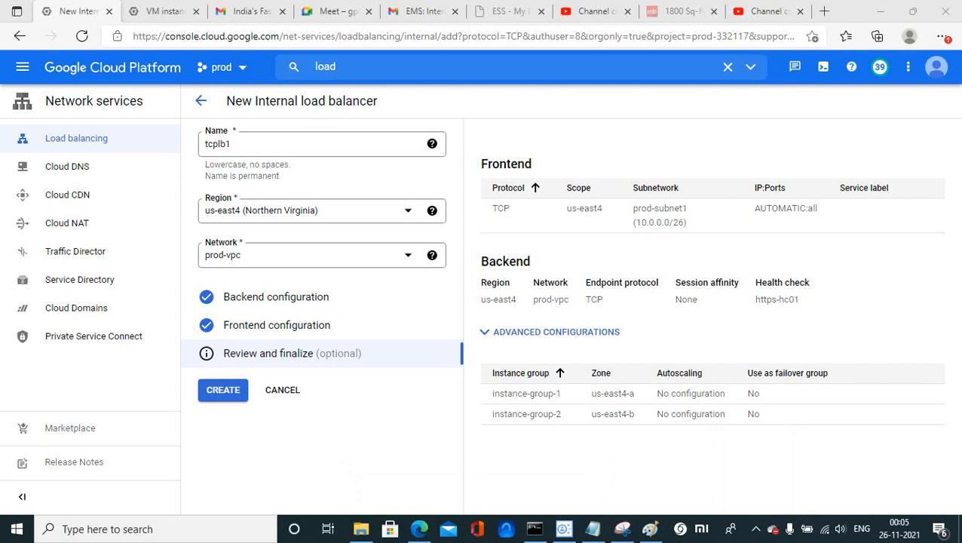
{"action": "left_click", "coordinate": [755, 528]}
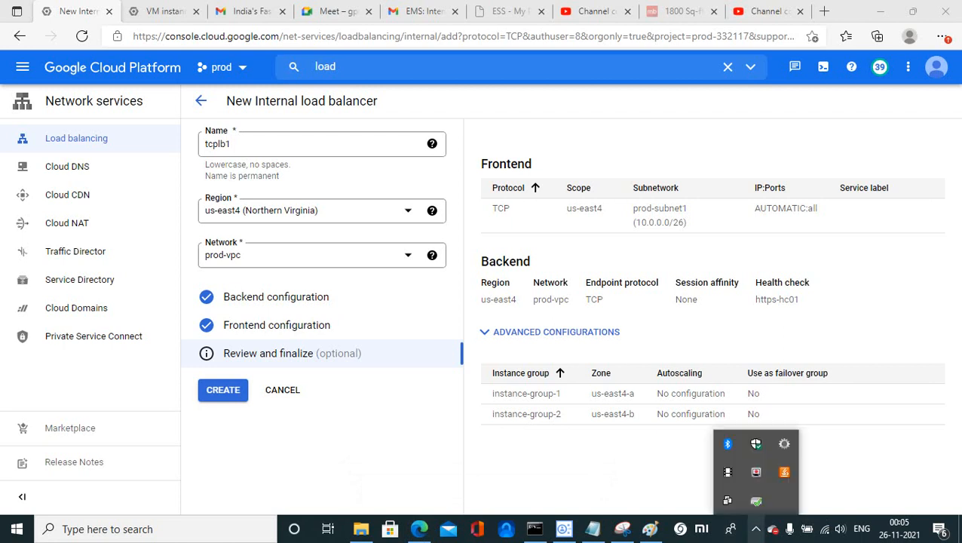